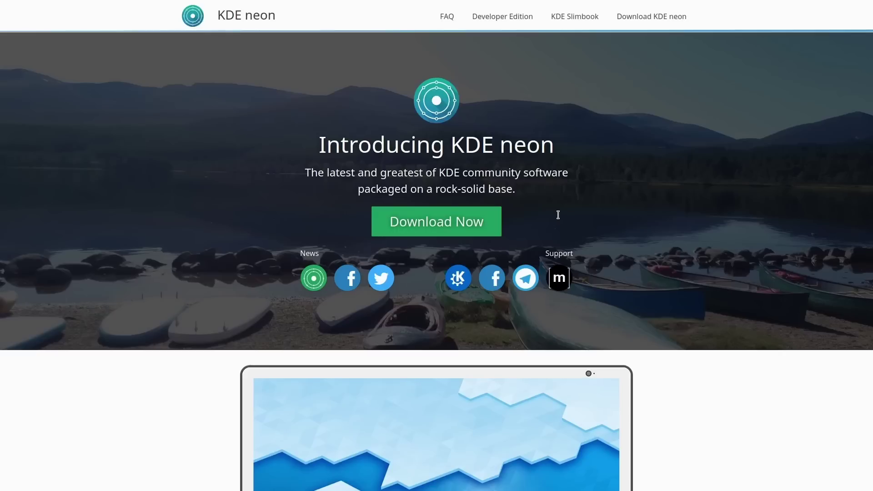
Scroll down the KDE neon page, then jump back to the top
scroll(558, 250, "down", 3)
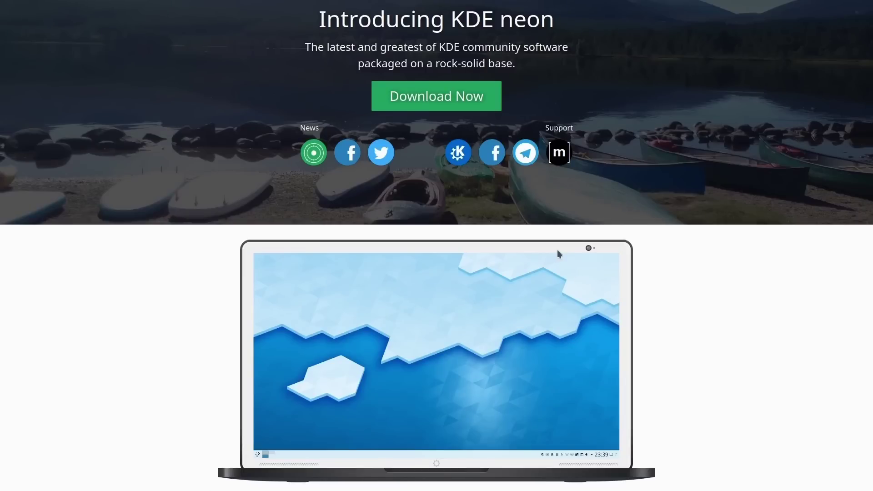
scroll(588, 291, "down", 15)
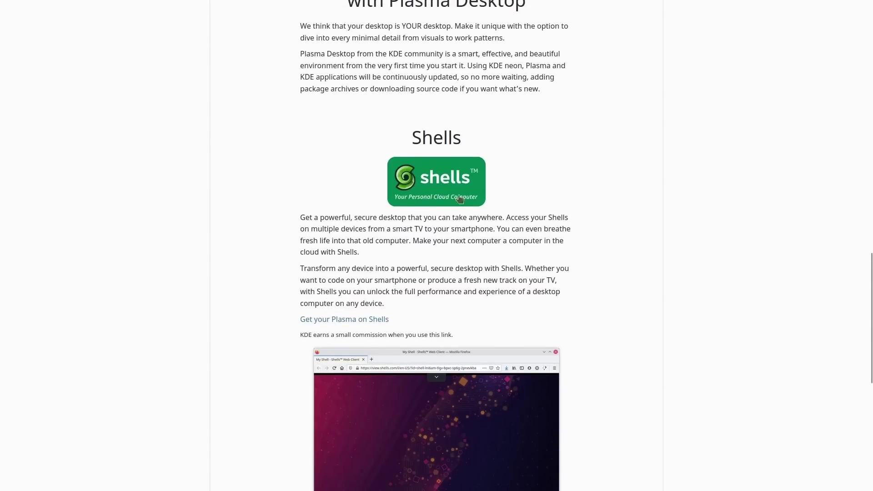
scroll(485, 180, "down", 5)
key("Home")
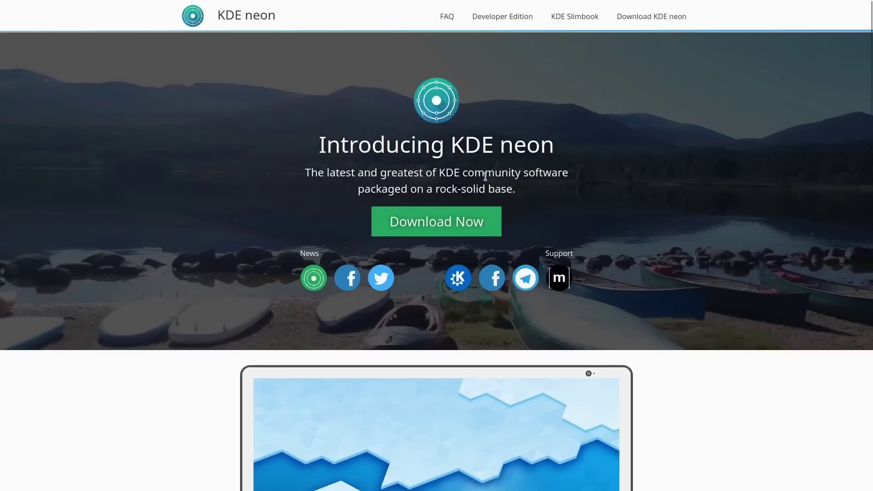
Toggle Firefox fullscreen off with F11 and close the browser window
key("F11")
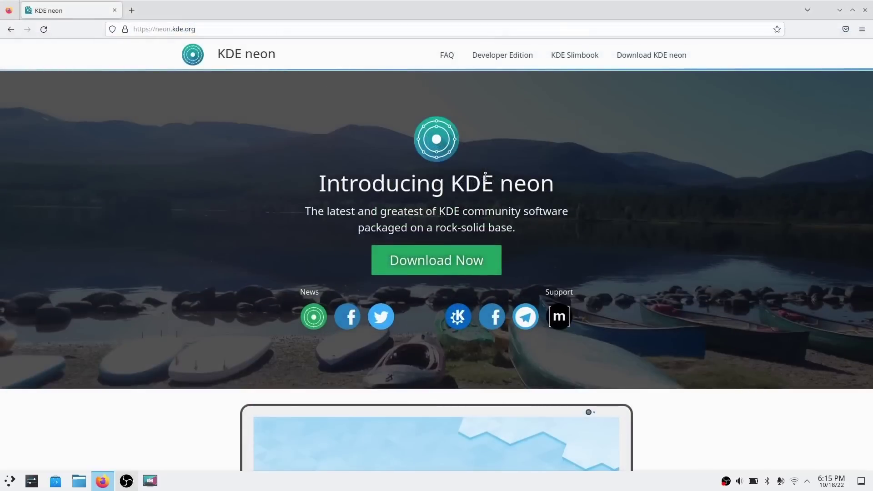
key("F11")
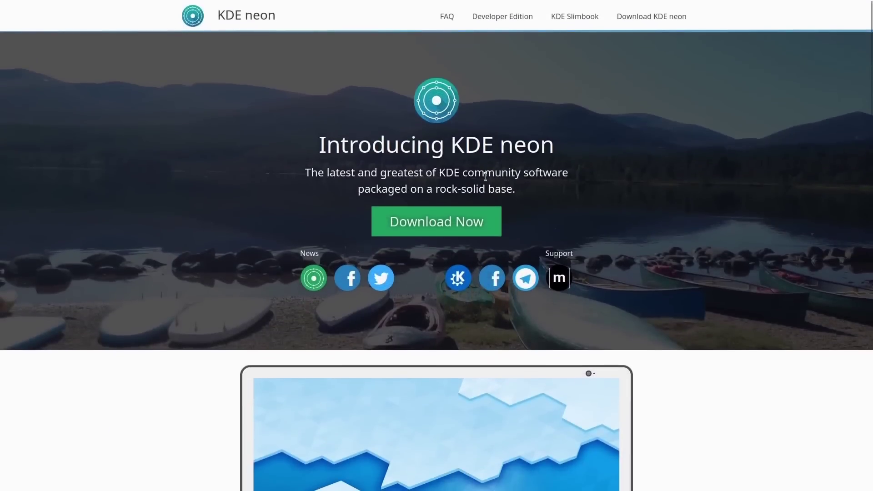
key("F11")
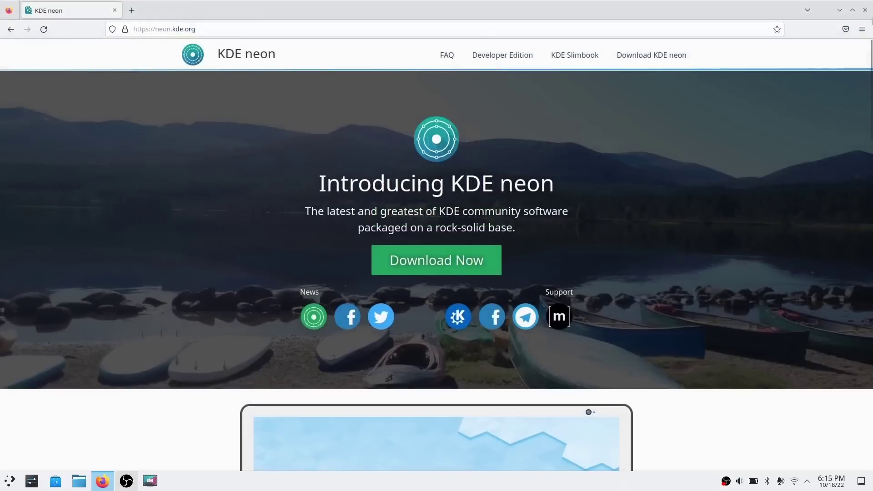
left_click(866, 10)
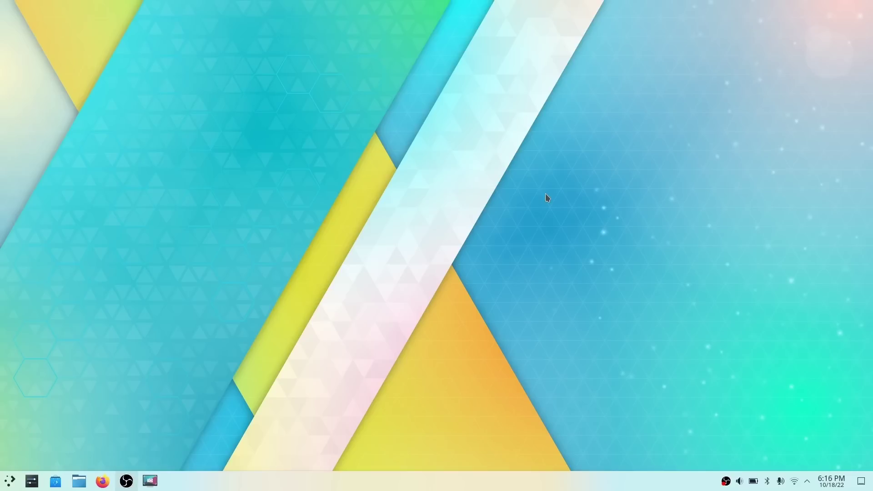
Apply the Breeze Dark theme from System Settings' Quick Settings and move the window up
left_click(32, 480)
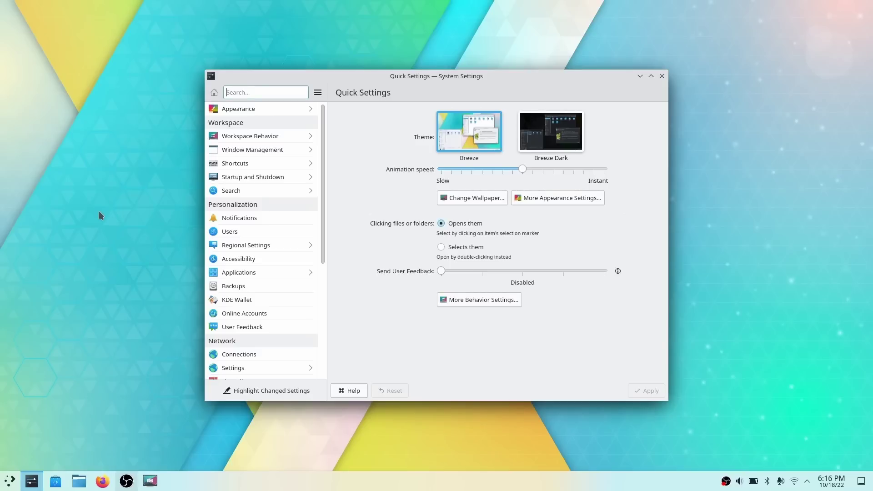
left_click(560, 143)
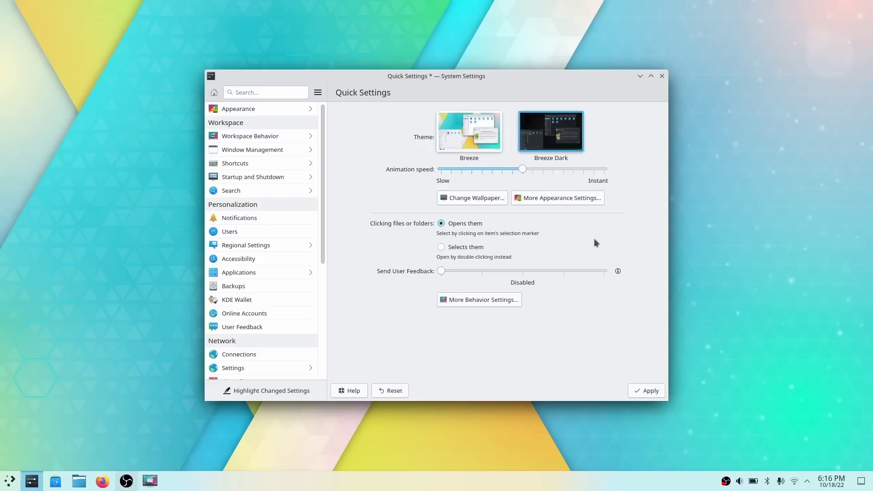
left_click(647, 390)
left_click_drag(564, 242, 533, 80)
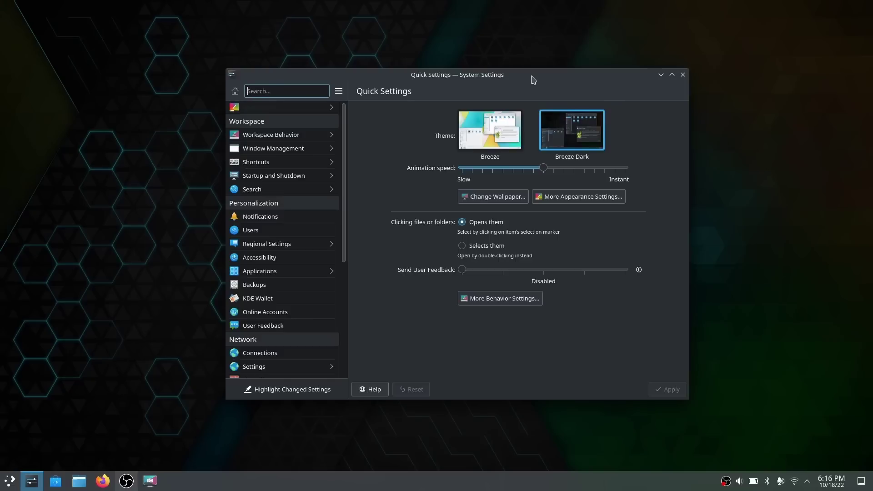
Minimize System Settings and turn on Floating Panel for the bottom panel in edit mode
left_click(661, 75)
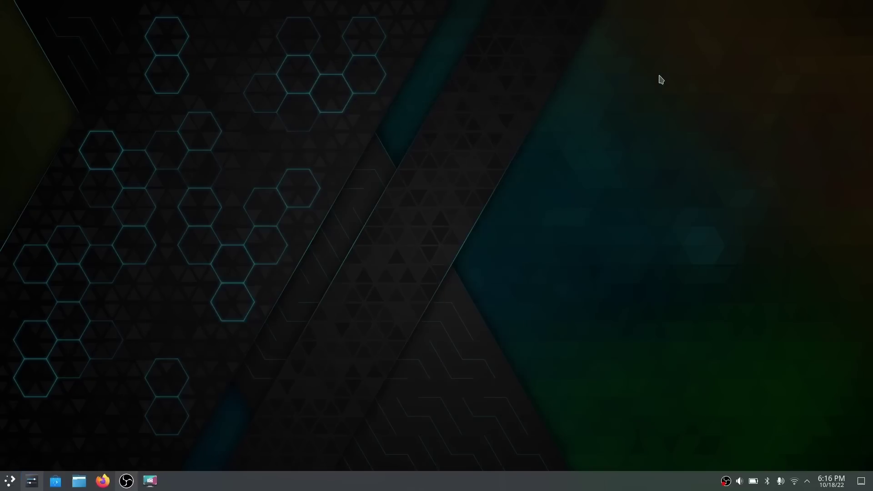
right_click(633, 469)
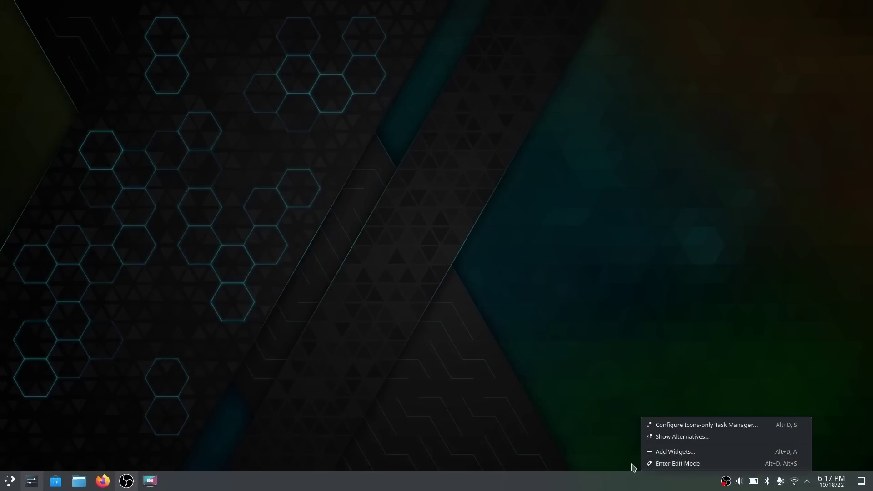
left_click(668, 464)
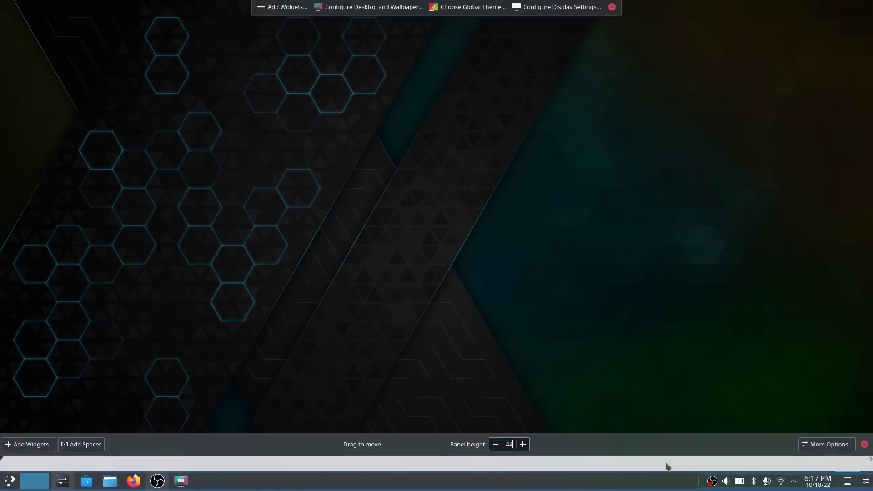
left_click(799, 445)
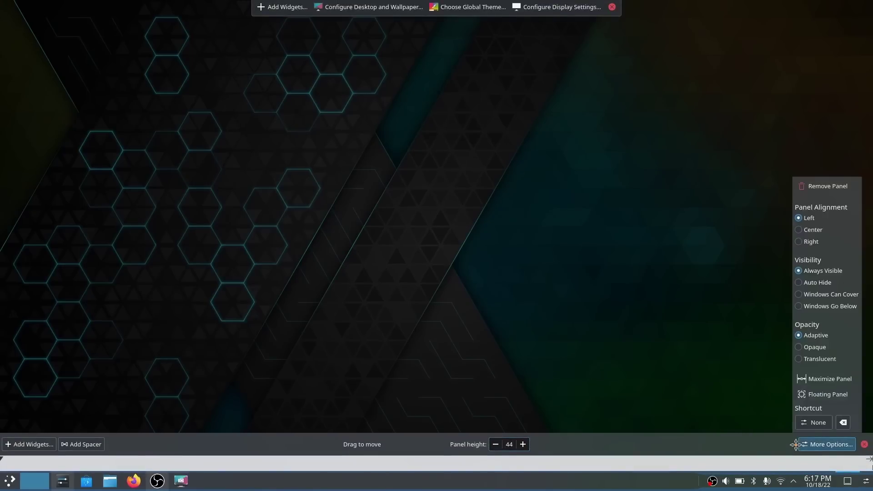
left_click(827, 395)
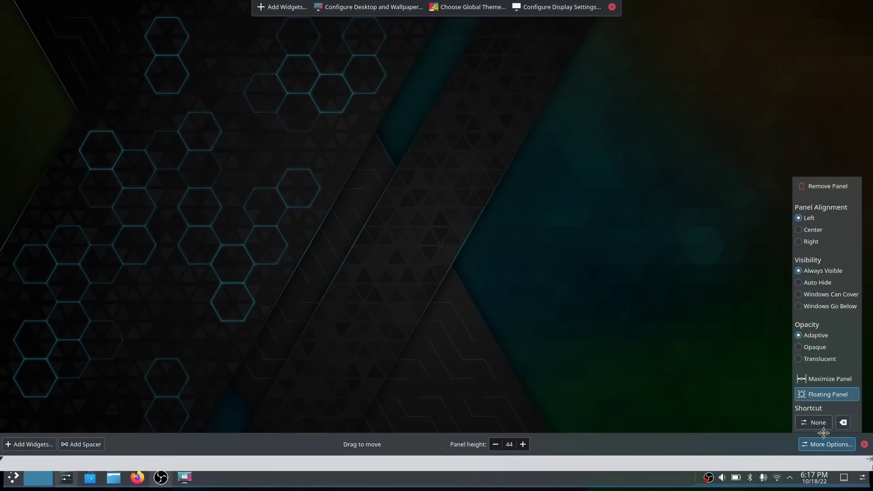
left_click(752, 392)
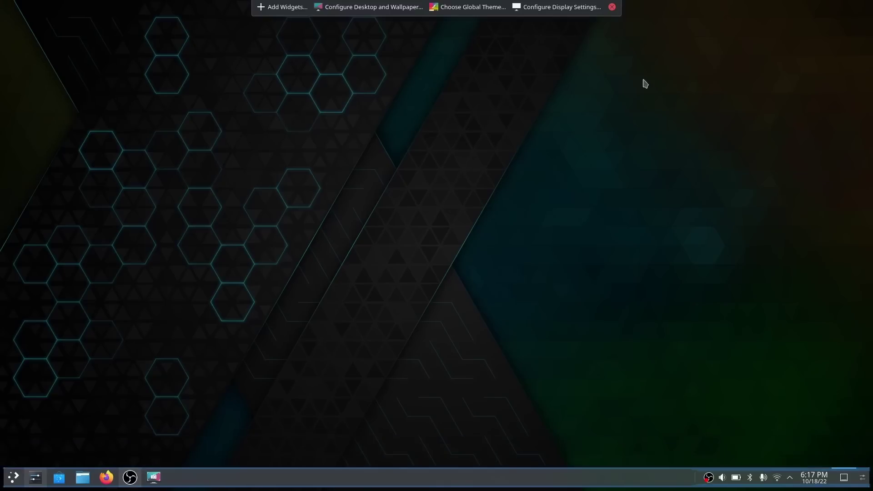
left_click(612, 9)
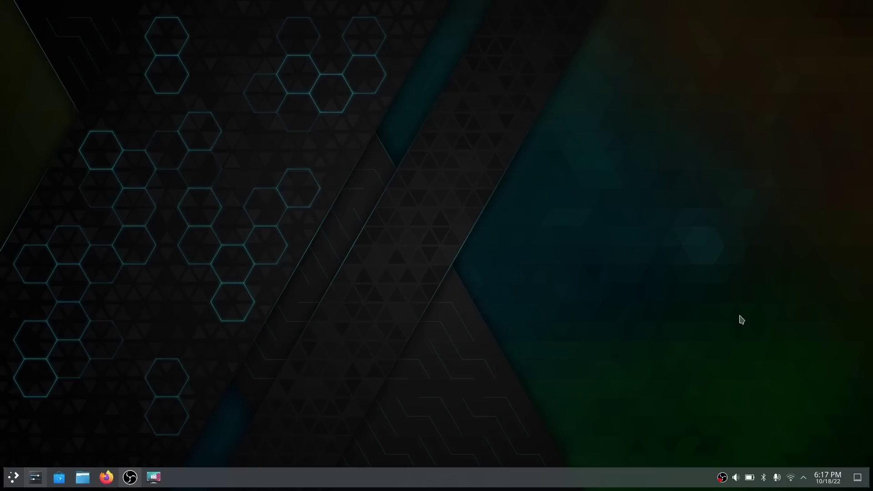
Search Get New Global Themes for 'layan' and install Layan, authorizing with the account password
left_click(35, 477)
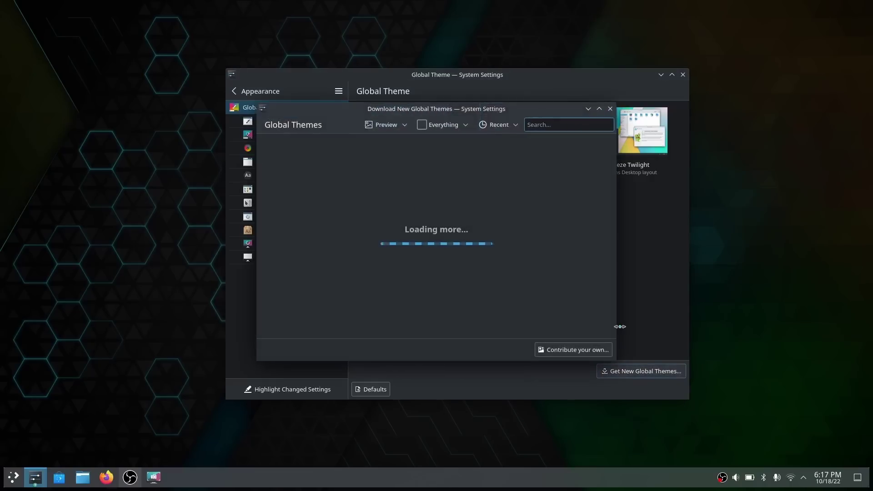
type("layan")
mouse_move(510, 191)
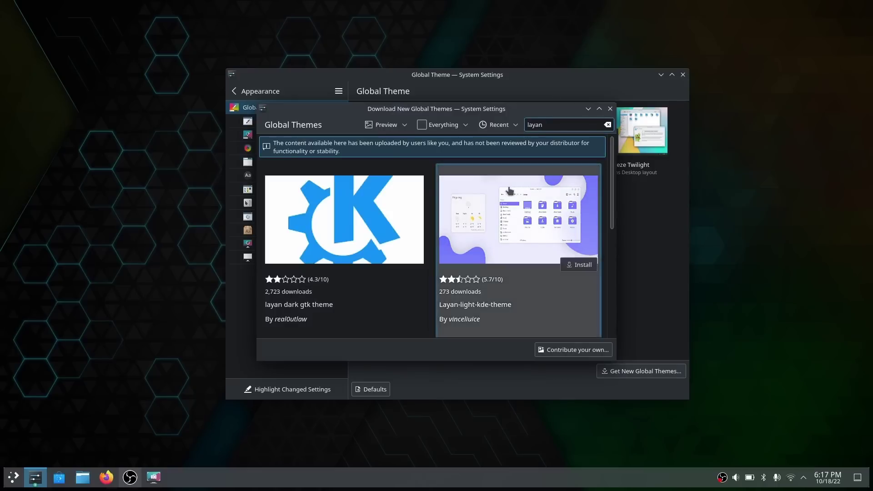
scroll(509, 191, "down", 3)
mouse_move(297, 275)
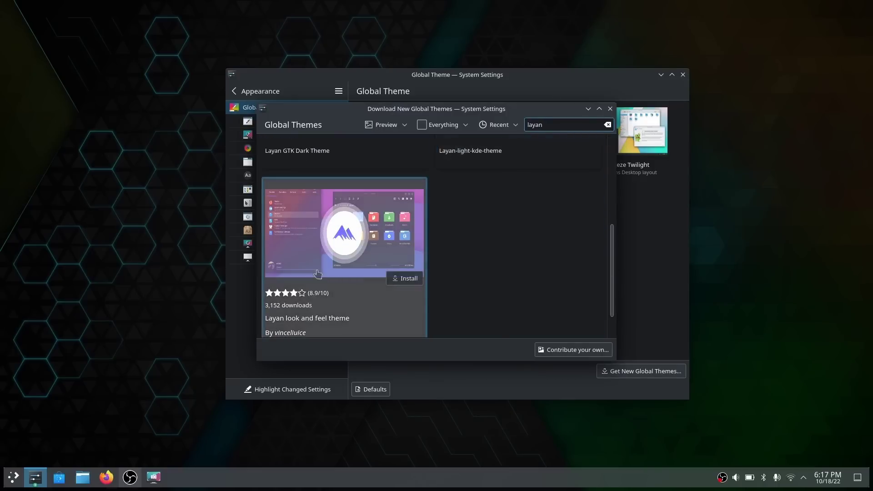
scroll(297, 274, "down", 1)
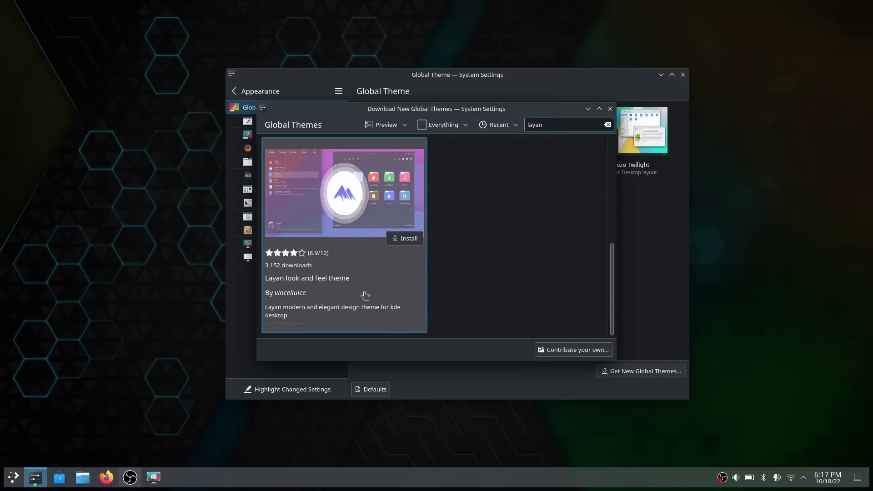
left_click(394, 243)
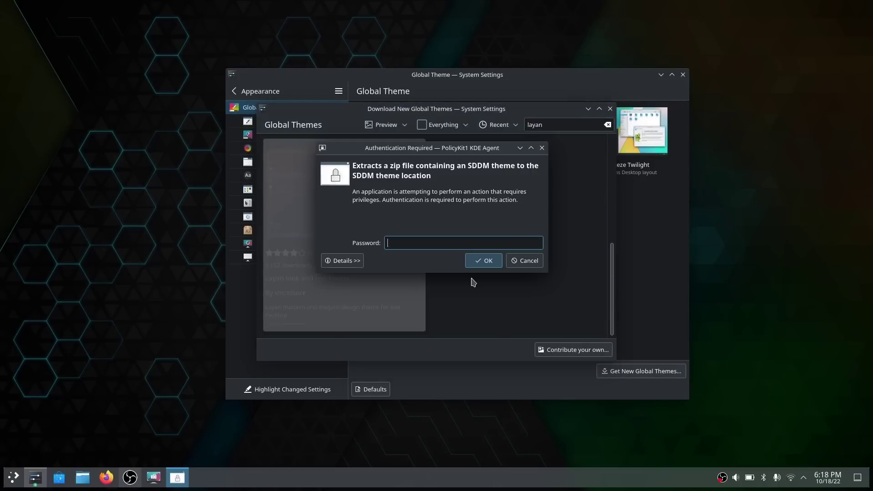
type("*********")
key("Return")
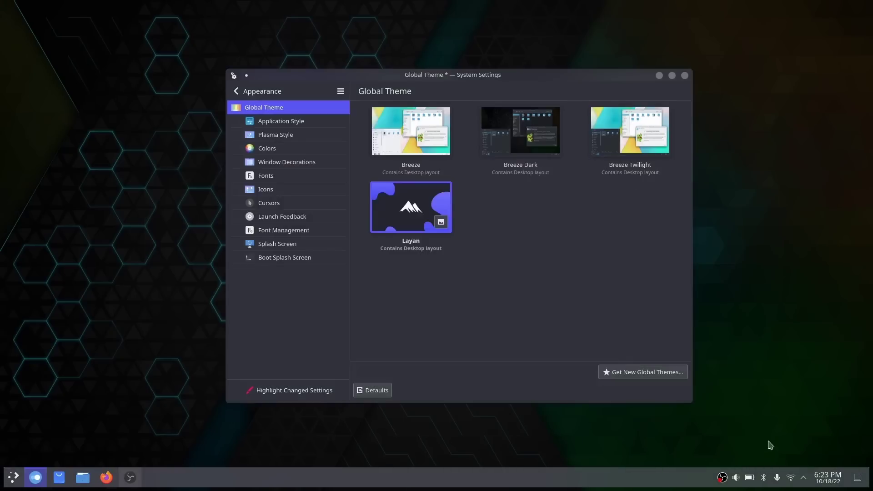
Go back to the top-level categories, close System Settings and choose Apply for pending theme changes
left_click(803, 478)
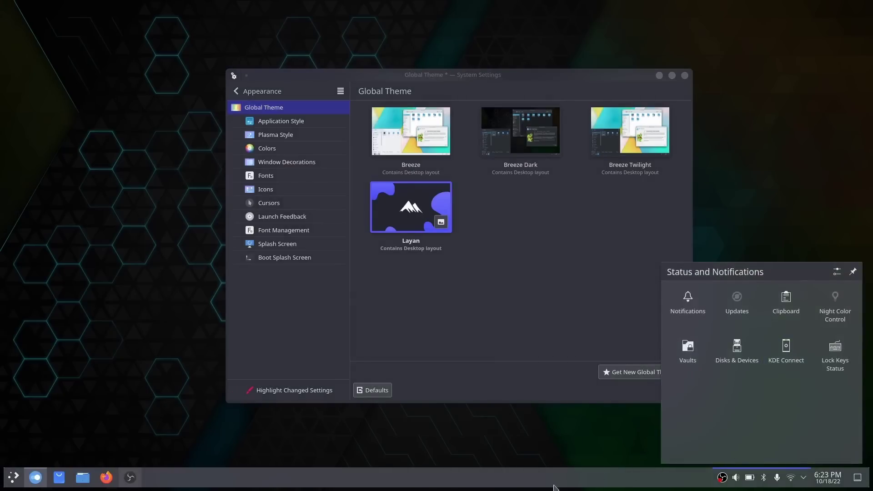
left_click(593, 433)
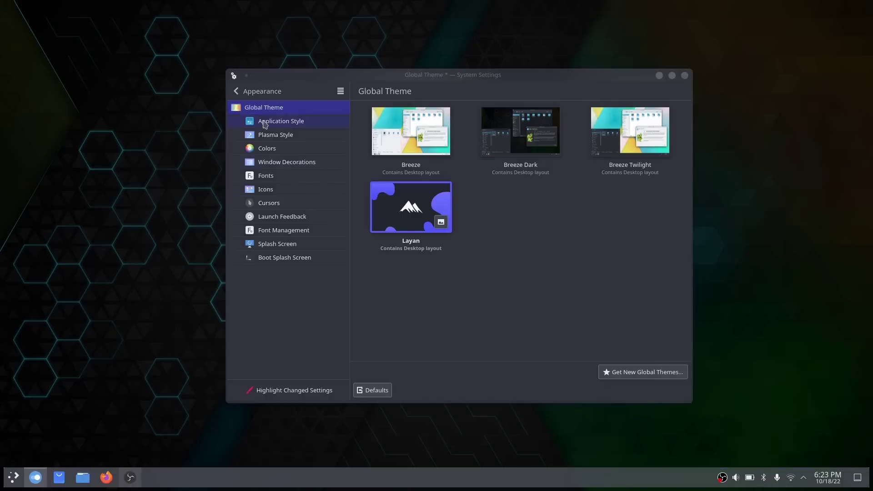
left_click(239, 92)
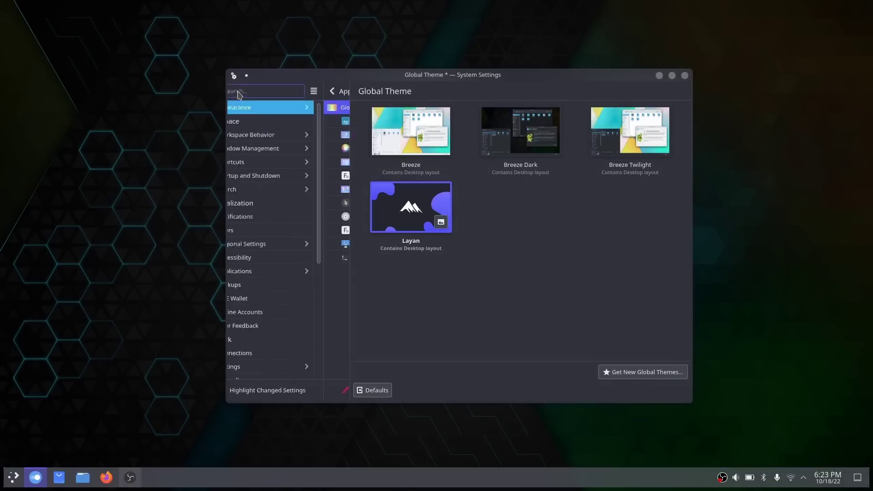
left_click(684, 75)
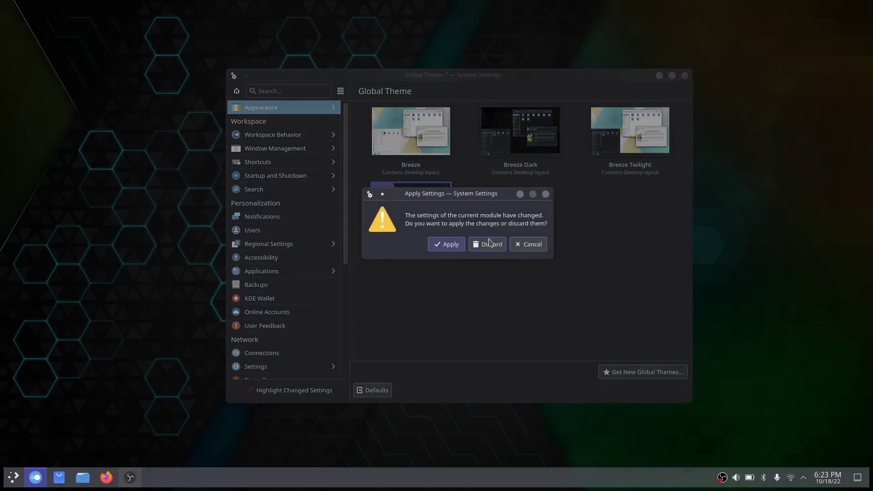
left_click(455, 244)
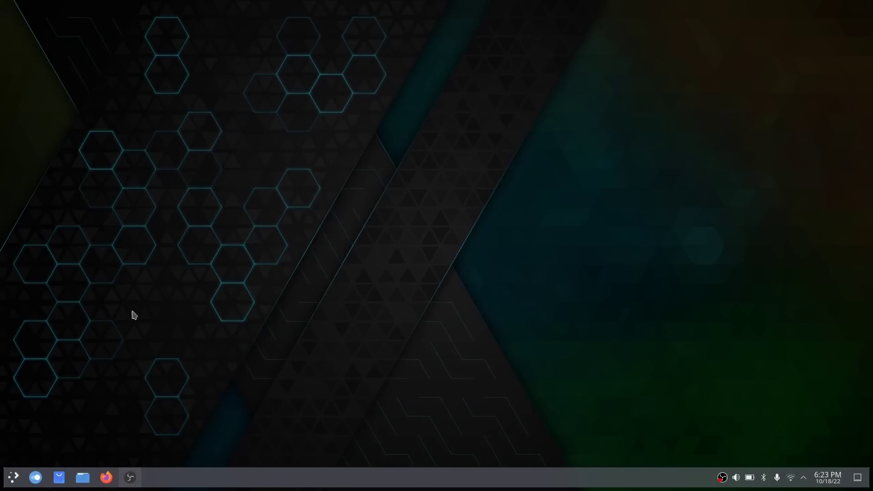
Reopen System Settings on the left and open the desktop's wallpaper configuration
left_click(35, 484)
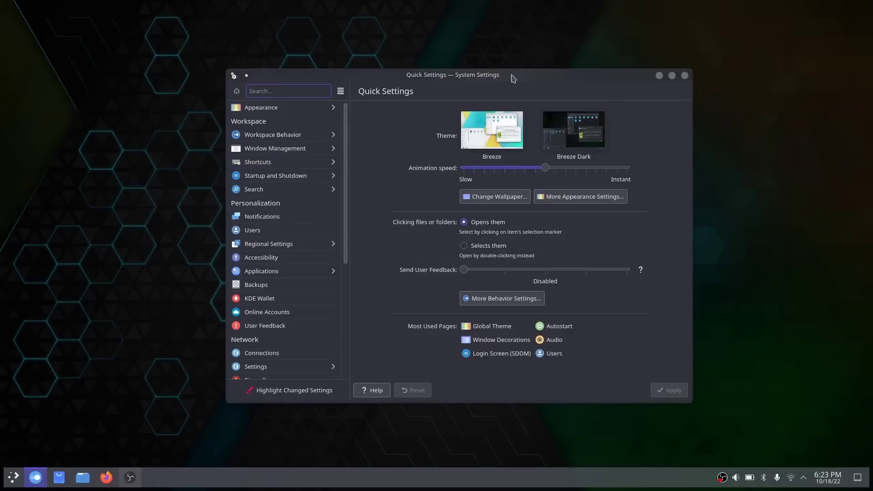
left_click_drag(511, 76, 285, 82)
right_click(628, 137)
left_click(659, 148)
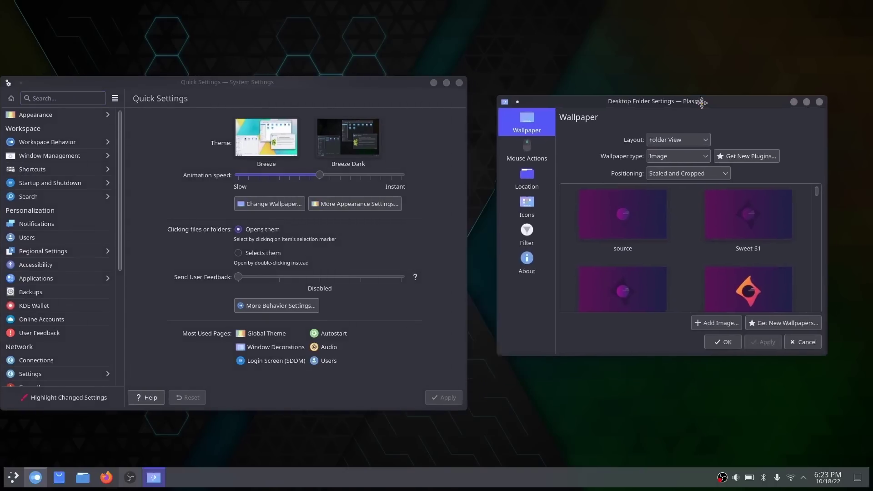
scroll(705, 227, "down", 1)
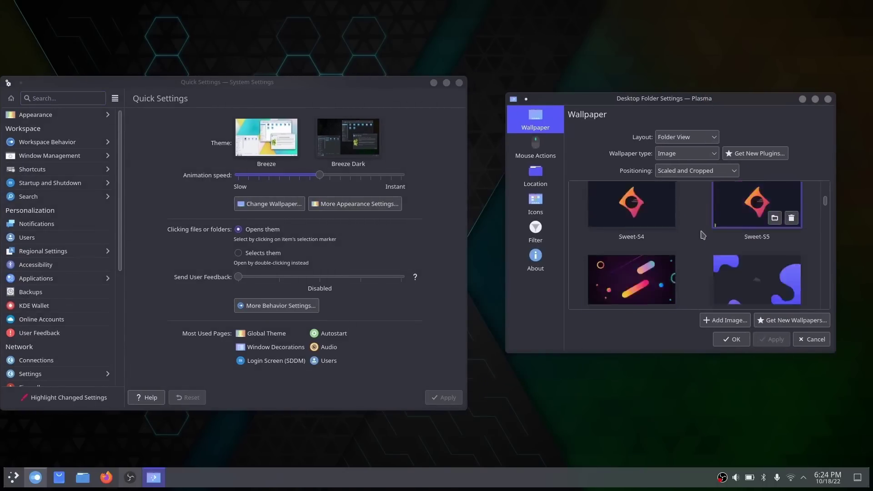
scroll(700, 234, "up", 1)
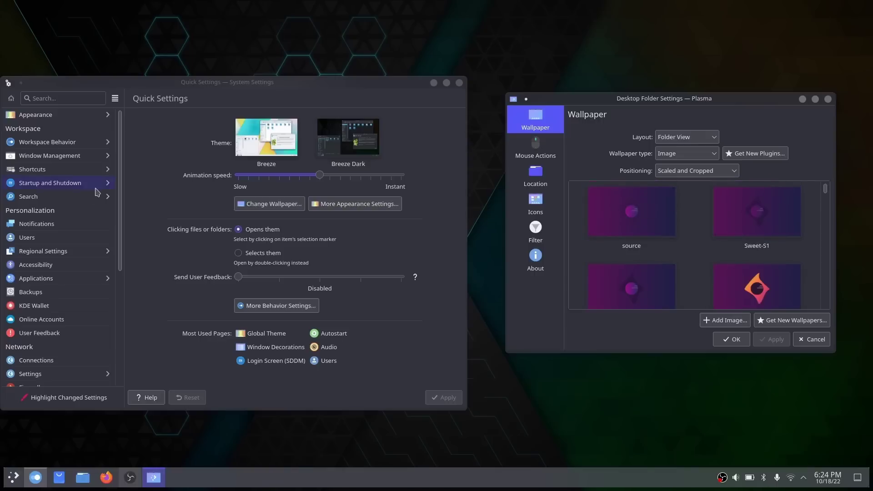
Browse Appearance through Application Style and Plasma Style to the Colors page
left_click(56, 115)
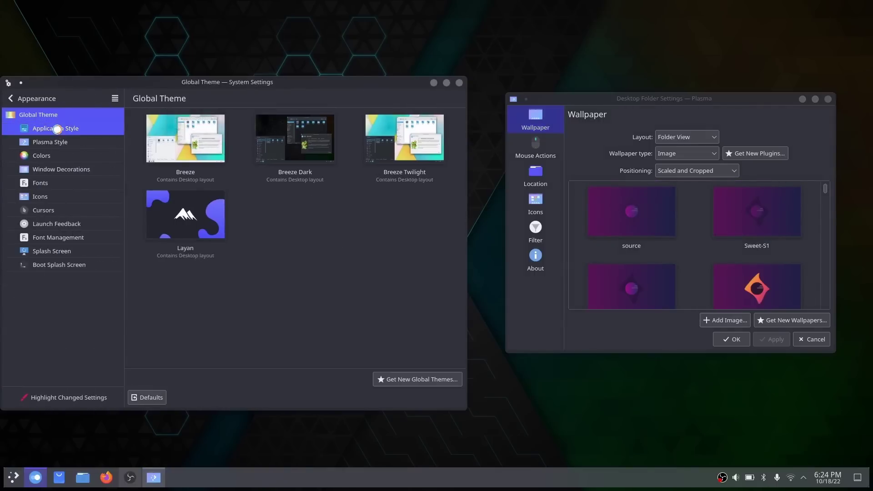
left_click(57, 129)
left_click(60, 143)
left_click(55, 156)
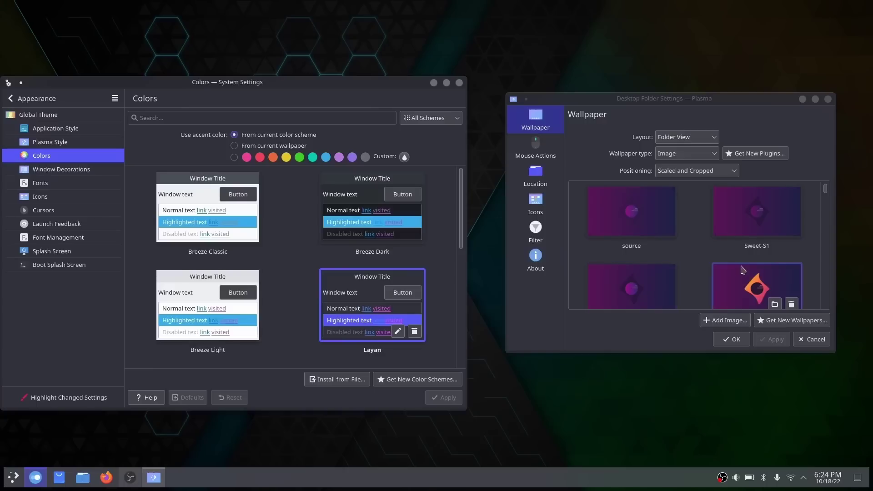
scroll(726, 239, "down", 3)
scroll(726, 240, "down", 1)
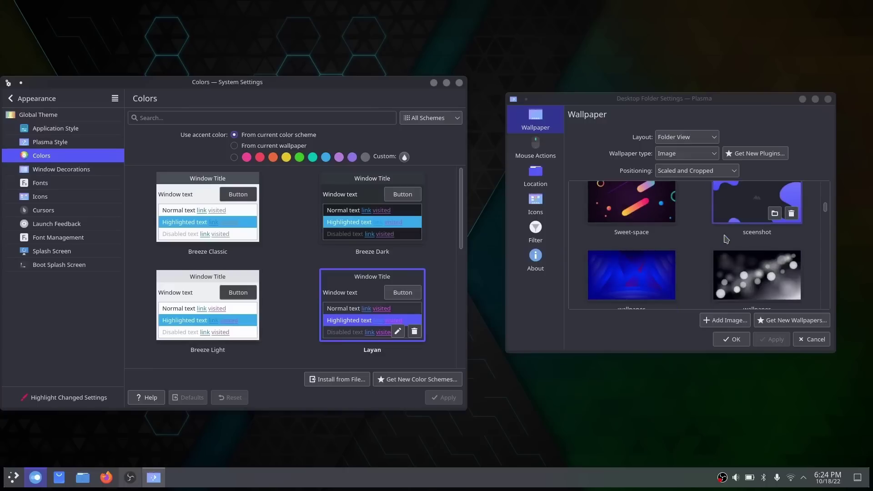
scroll(726, 240, "up", 1)
Preview Sweet-space, screenshot, blue and Canopée wallpapers, ending back on Sweet-space
left_click(638, 224)
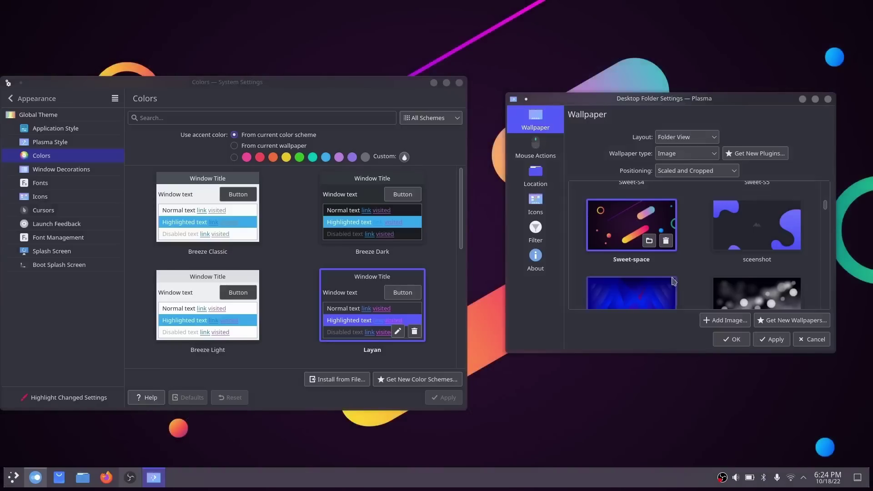
left_click(746, 241)
scroll(746, 234, "down", 1)
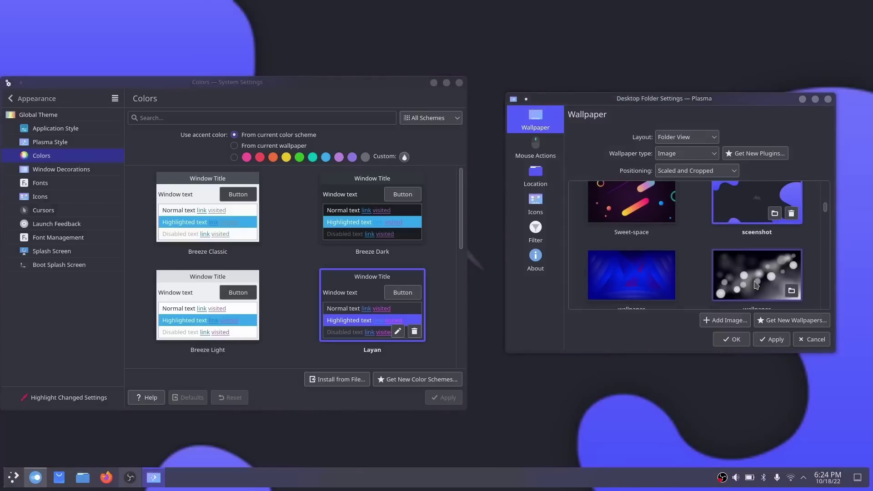
scroll(746, 234, "down", 1)
left_click(628, 272)
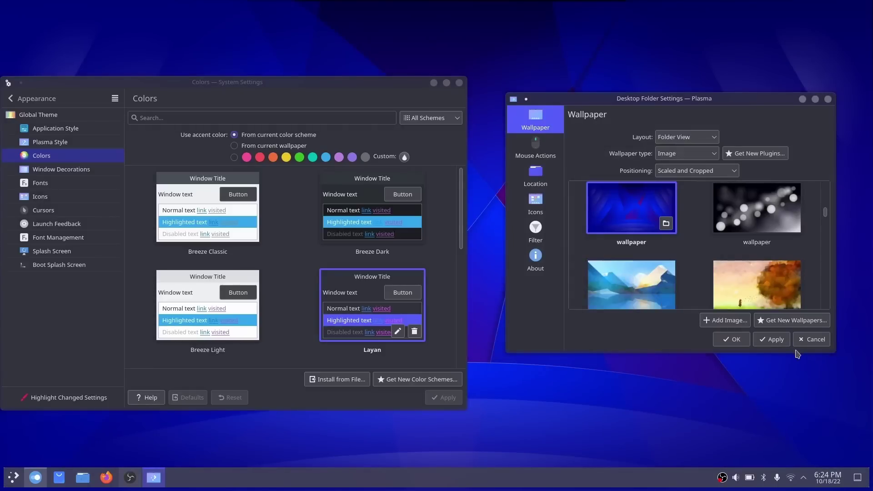
scroll(617, 255, "down", 1)
scroll(617, 256, "down", 1)
left_click(755, 271)
scroll(755, 271, "up", 4)
scroll(755, 272, "down", 1)
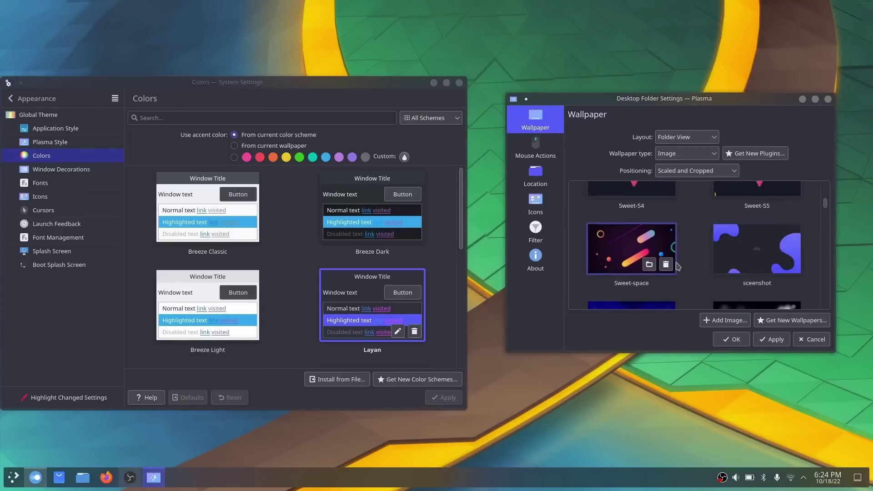
left_click(628, 247)
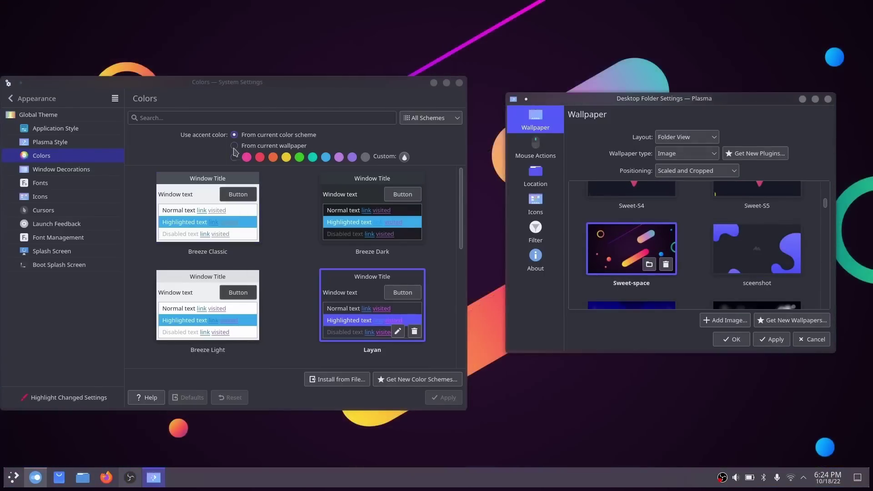
Set the accent colour to 'From current wallpaper' on the Colors page
left_click(234, 146)
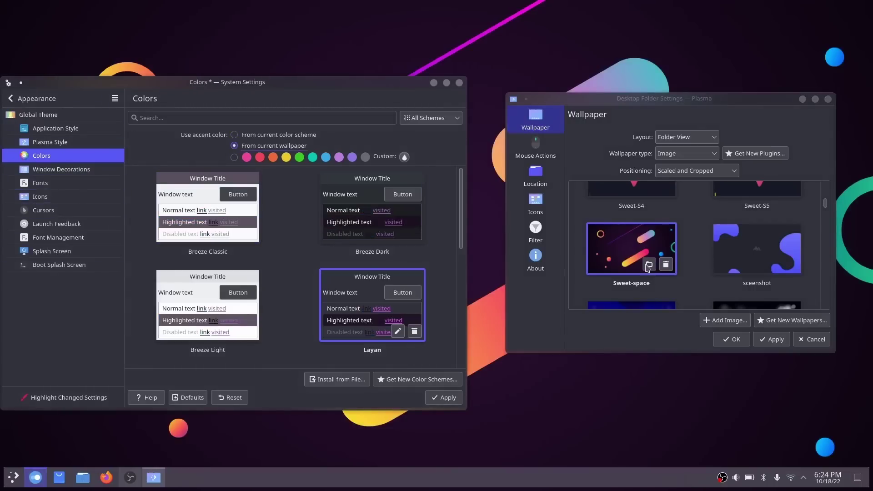
scroll(645, 266, "up", 2)
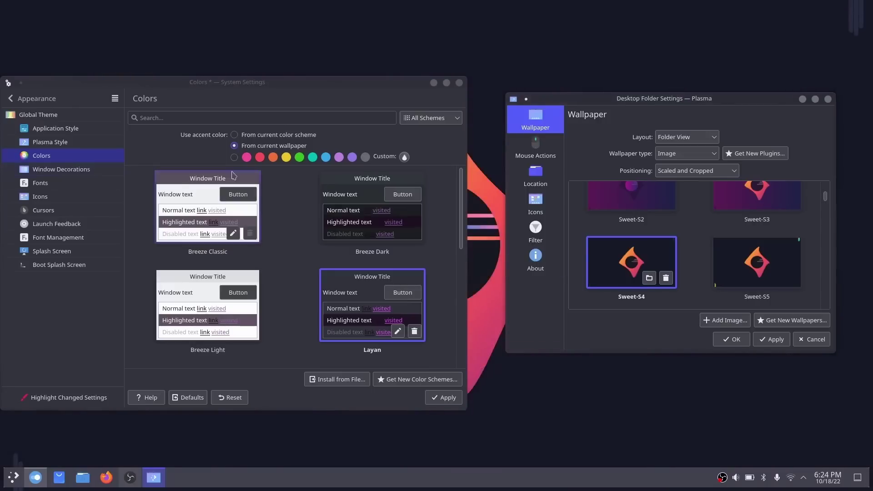
left_click(235, 137)
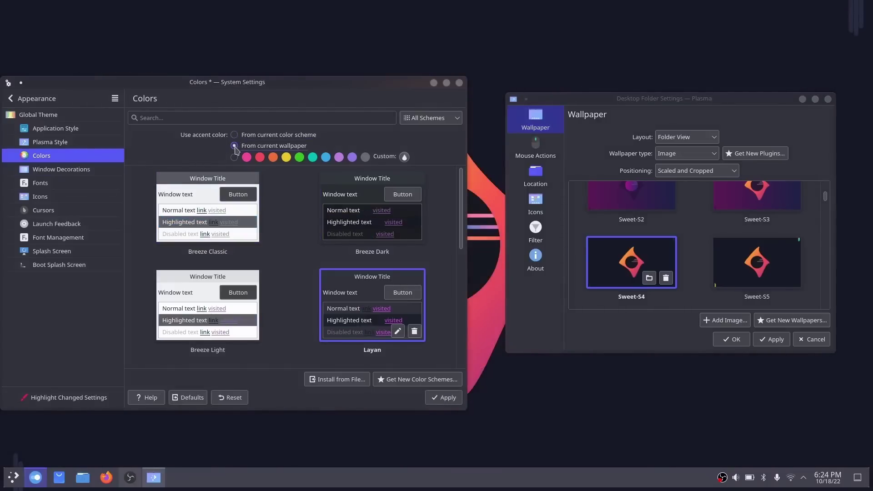
scroll(685, 268, "up", 3)
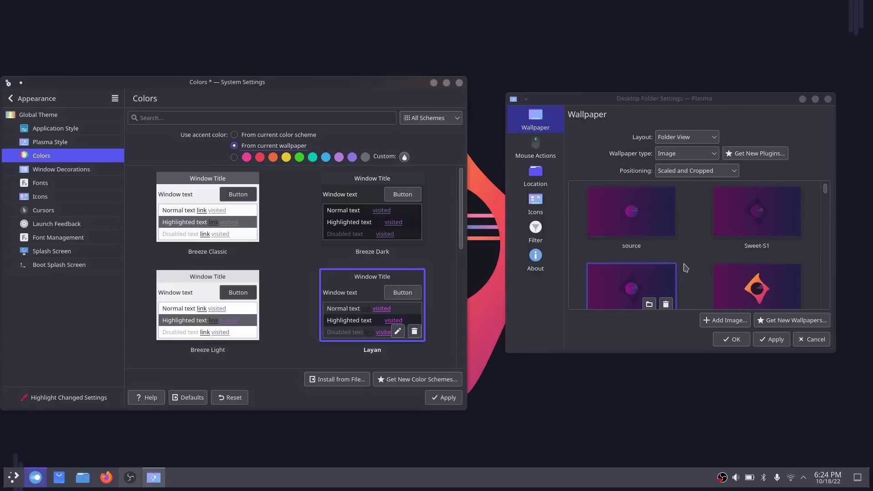
scroll(686, 268, "down", 5)
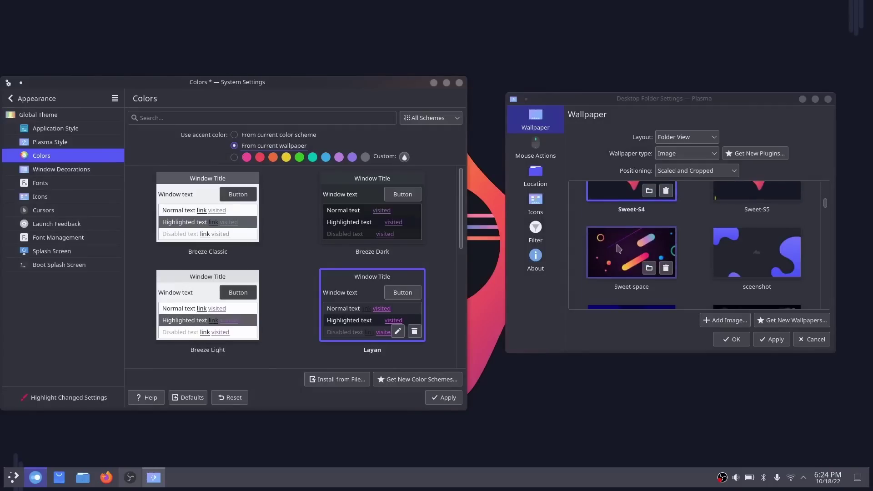
Select Sweet-space in Desktop Folder Settings, apply it and close with OK
left_click(618, 249)
left_click(771, 340)
left_click(740, 340)
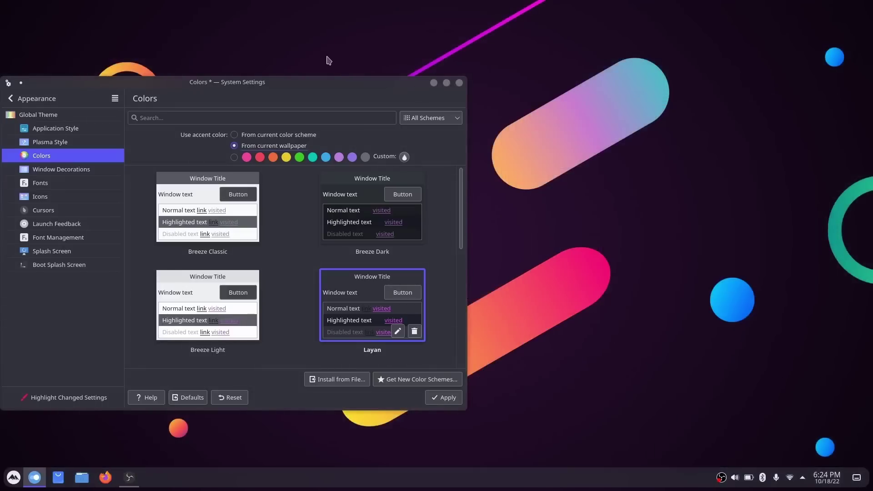
Apply the pending wallpaper-based colour changes when switching to Splash Screen, then close System Settings
left_click_drag(318, 91, 600, 61)
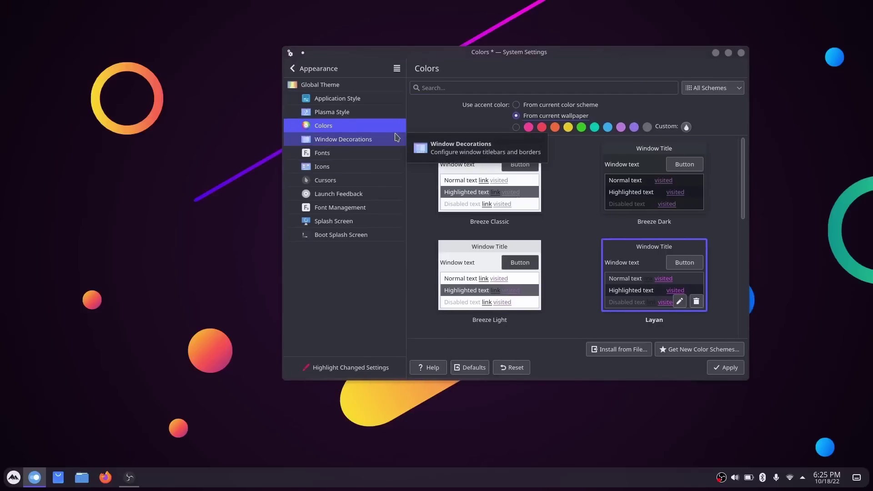
left_click(348, 221)
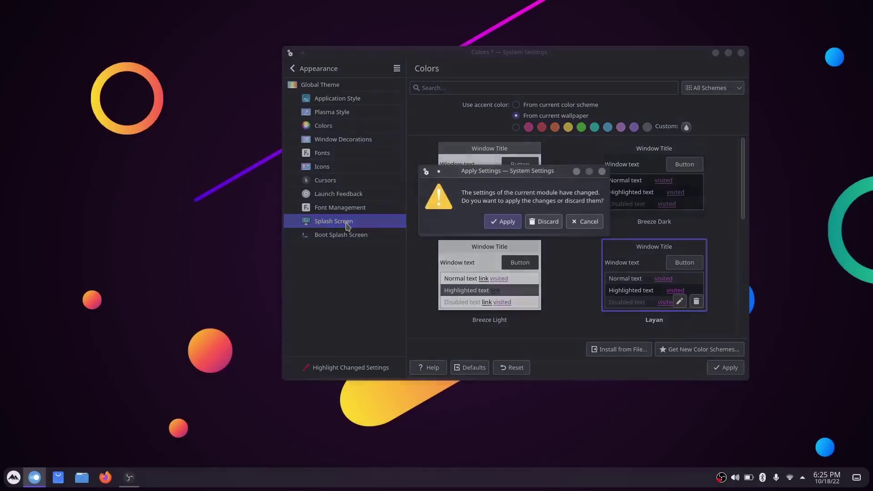
left_click(504, 222)
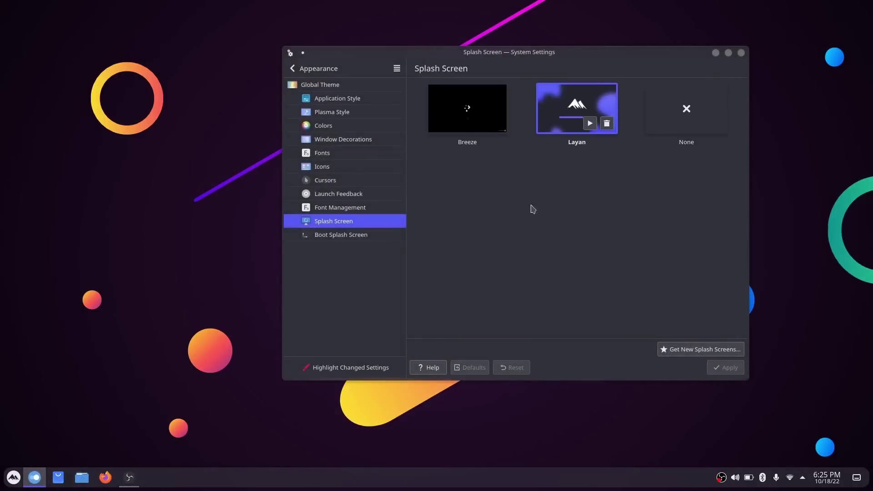
left_click(741, 53)
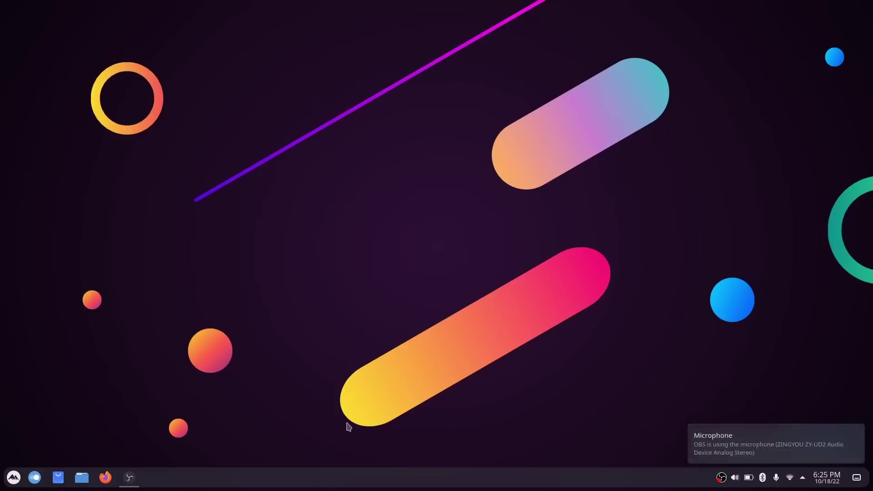
Switch the launcher to Application Dashboard via Alternative Widgets, then launch System Settings from it
left_click(14, 483)
left_click(14, 483)
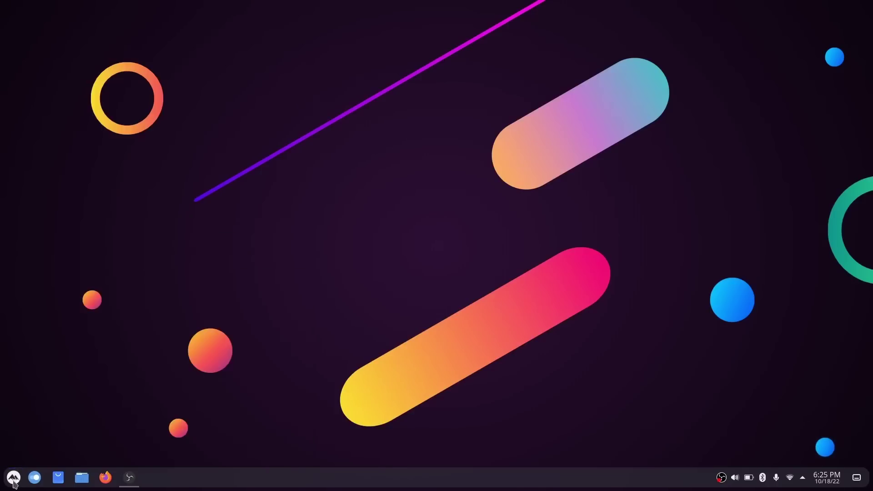
right_click(15, 483)
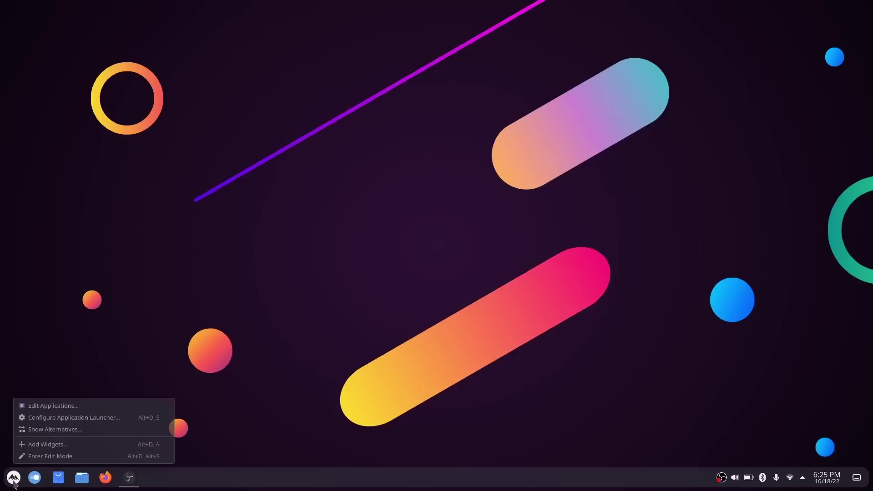
left_click(46, 430)
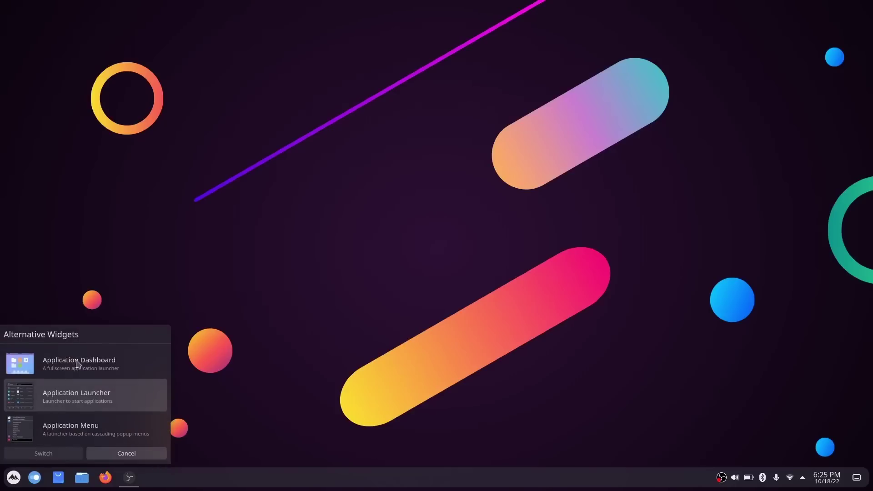
left_click(75, 428)
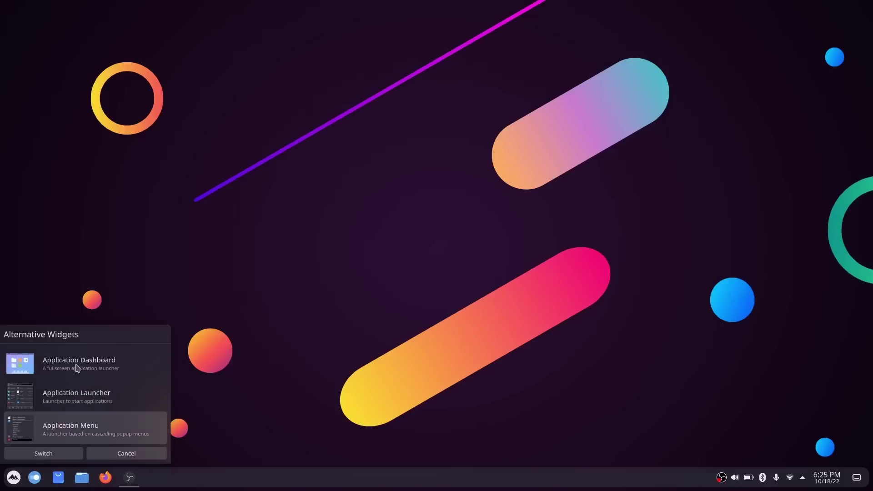
left_click(75, 368)
left_click(62, 454)
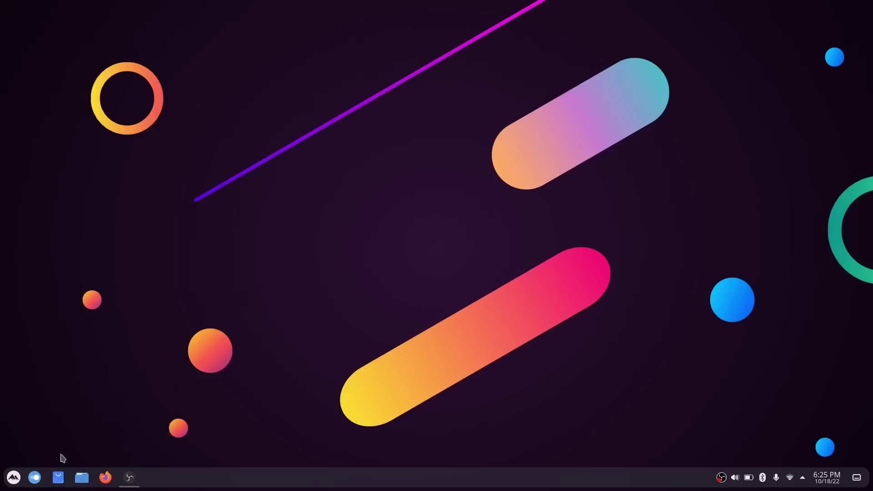
left_click(16, 477)
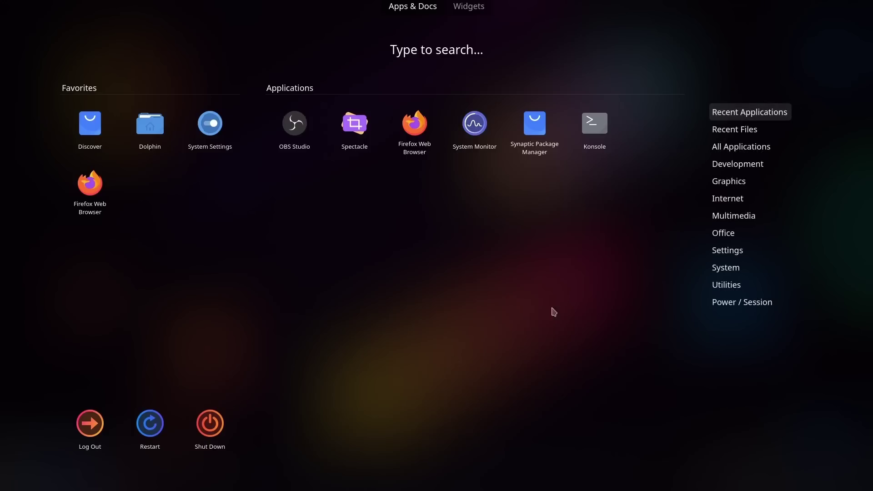
left_click(457, 266)
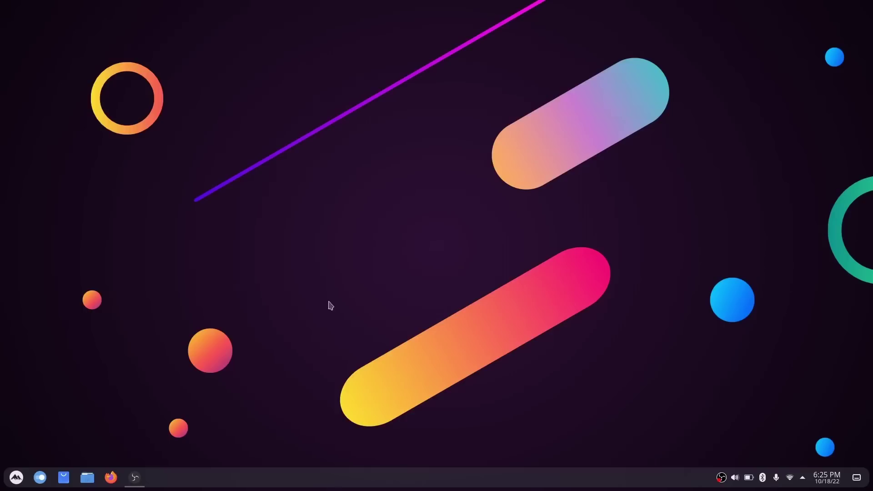
Pick Breeze Dark under Appearance > Global Theme, apply it, and close System Settings
left_click(40, 478)
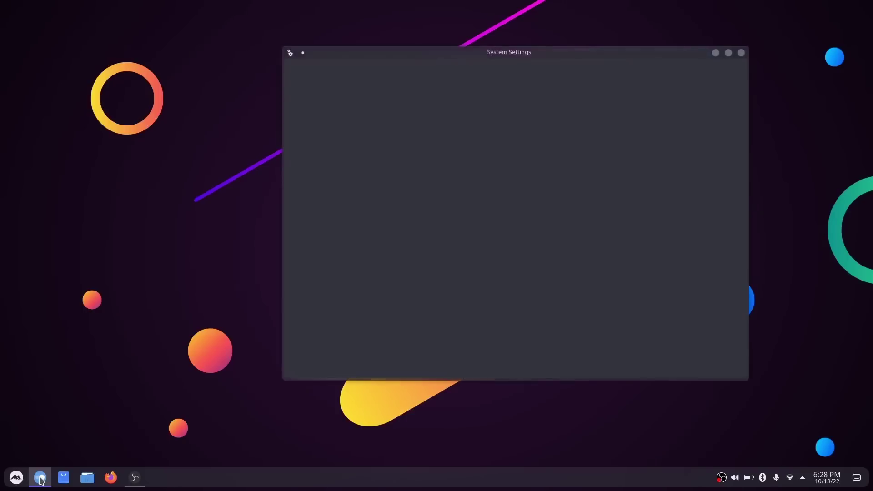
left_click(318, 87)
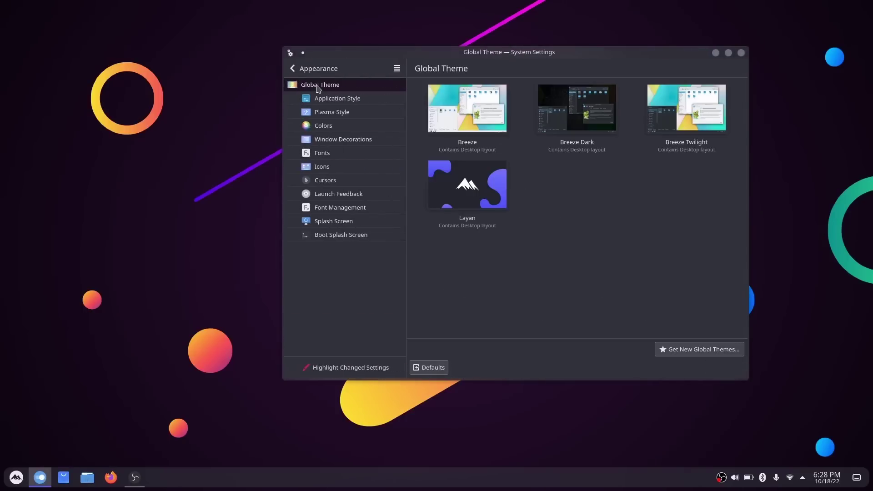
left_click(576, 97)
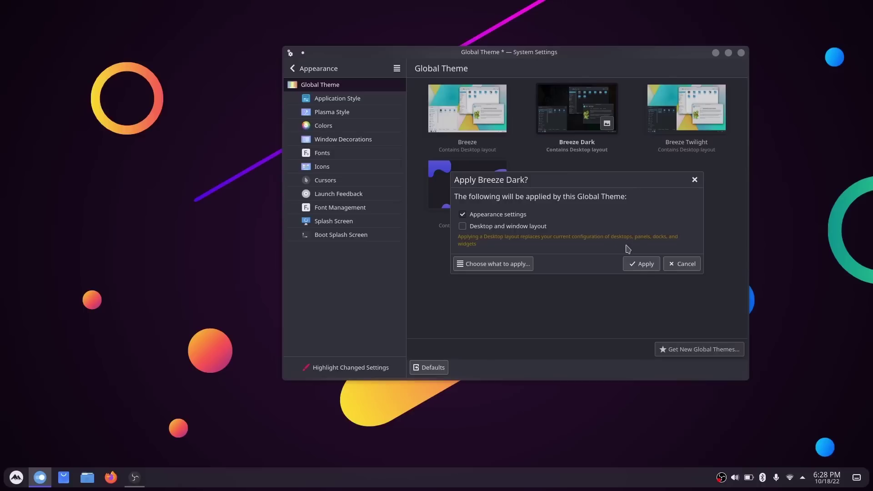
left_click(642, 264)
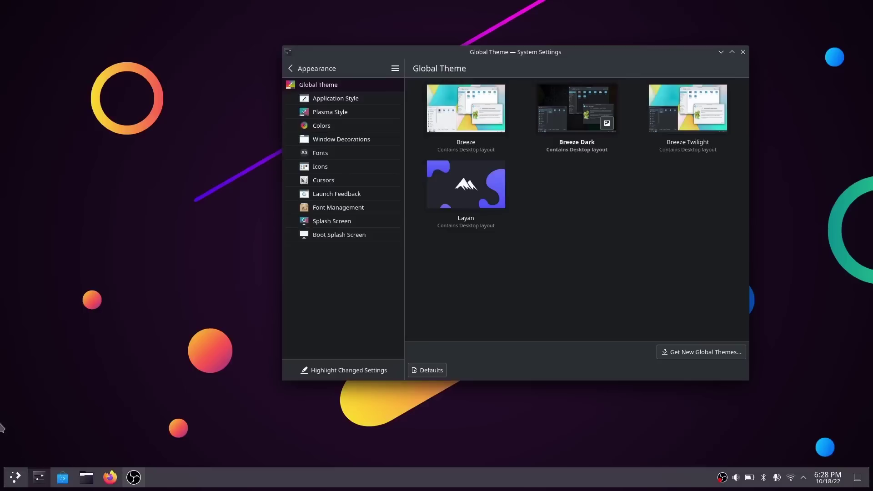
left_click(744, 53)
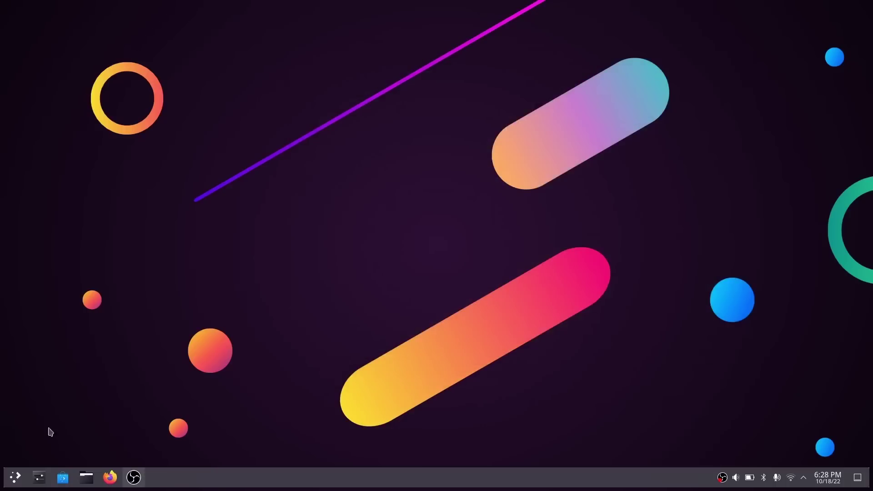
Show the launcher's alternative styles and preview the current Application Dashboard
right_click(16, 482)
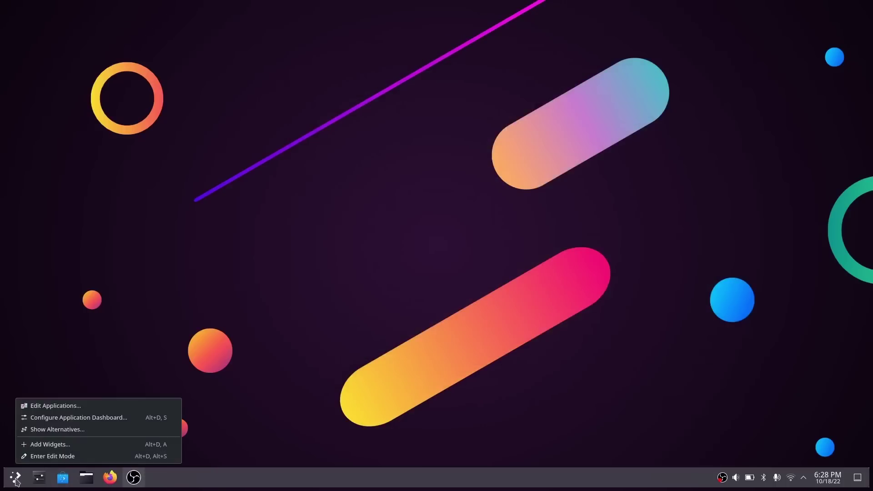
left_click(39, 431)
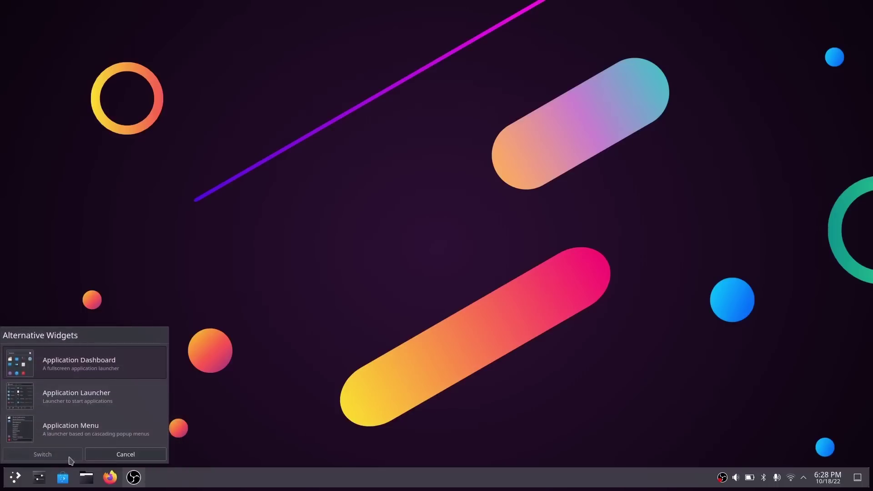
left_click(18, 477)
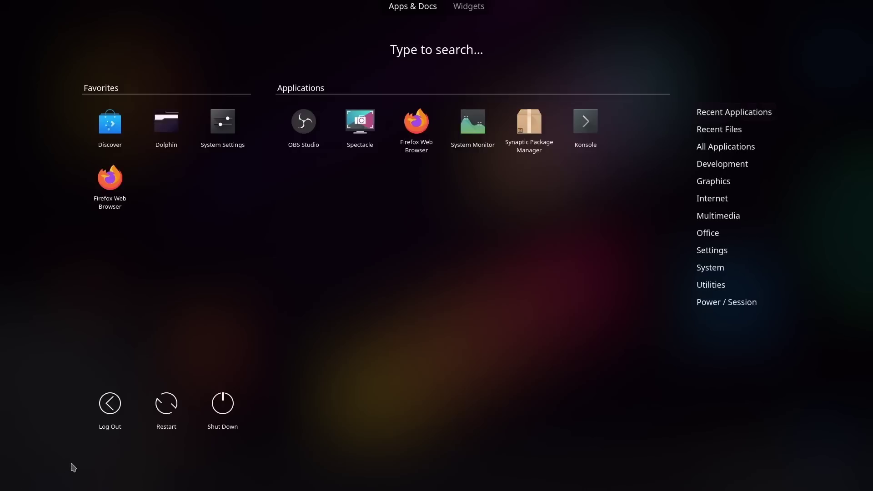
left_click(414, 278)
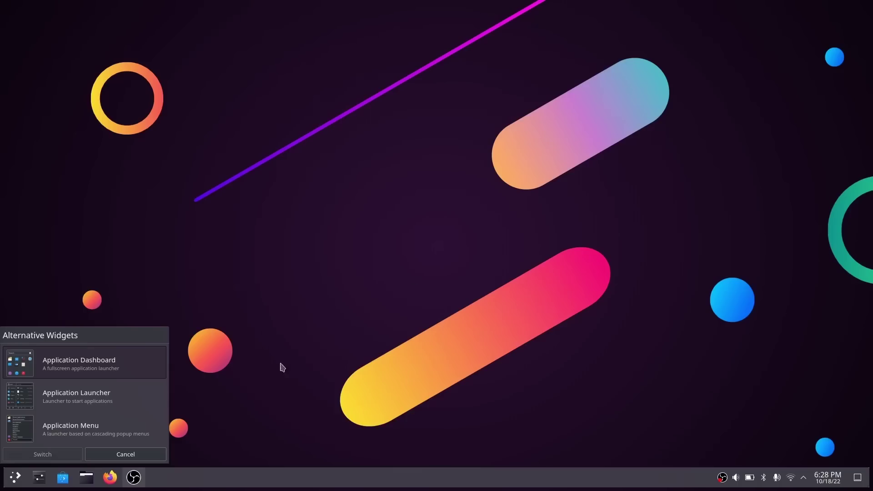
Switch the launcher to the Application Launcher style and inspect its menu
left_click(72, 402)
left_click(58, 455)
left_click(13, 477)
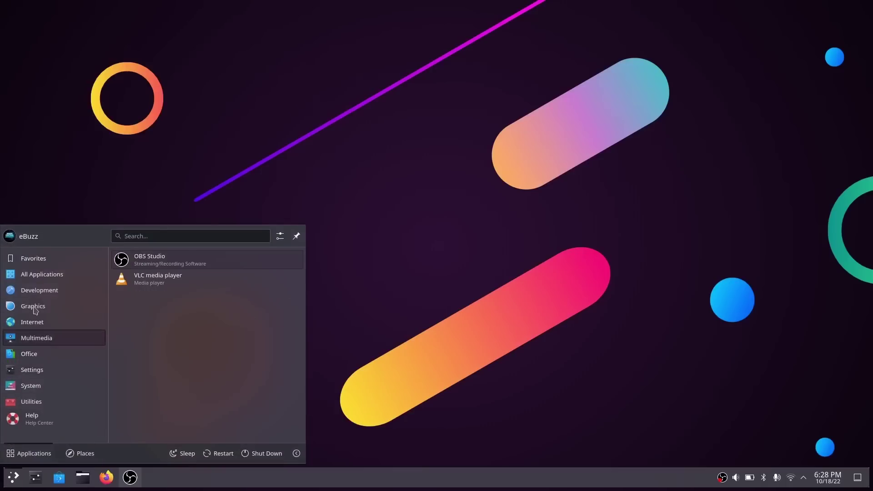
left_click(370, 362)
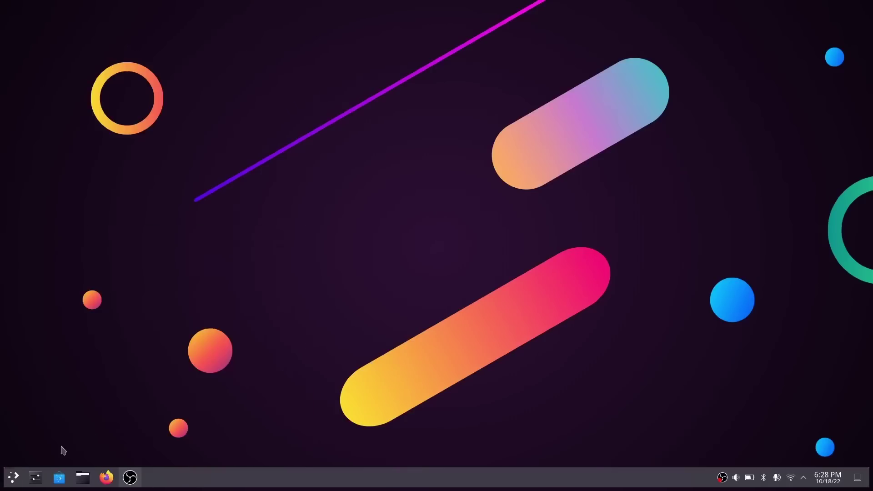
Try the cascading Application Menu from the panel launcher
right_click(22, 479)
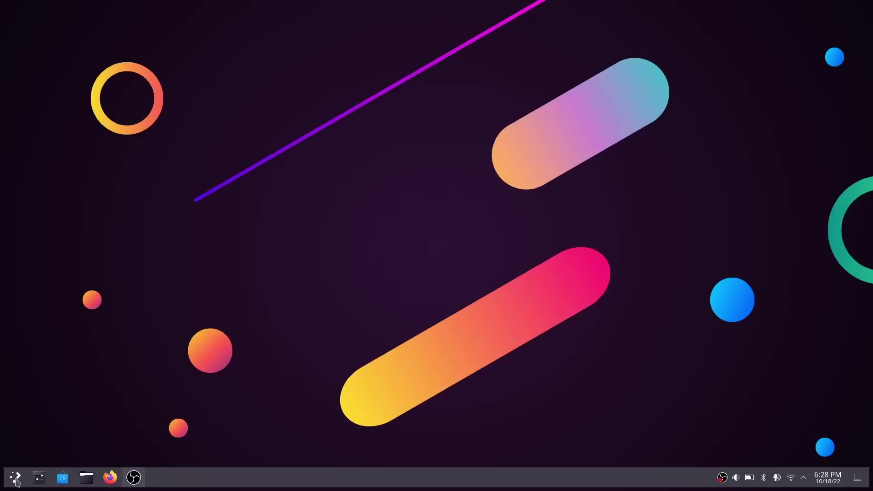
left_click(15, 478)
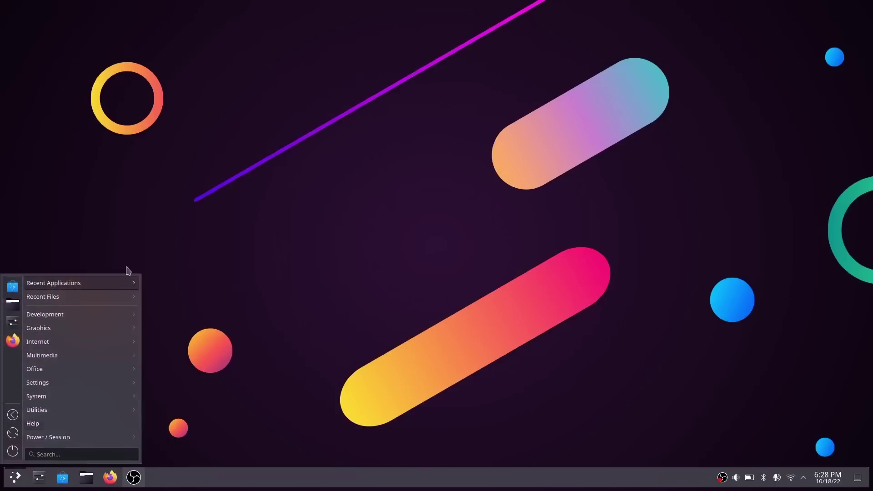
left_click(16, 477)
Switch the launcher back to Application Dashboard and check its fullscreen view
right_click(16, 478)
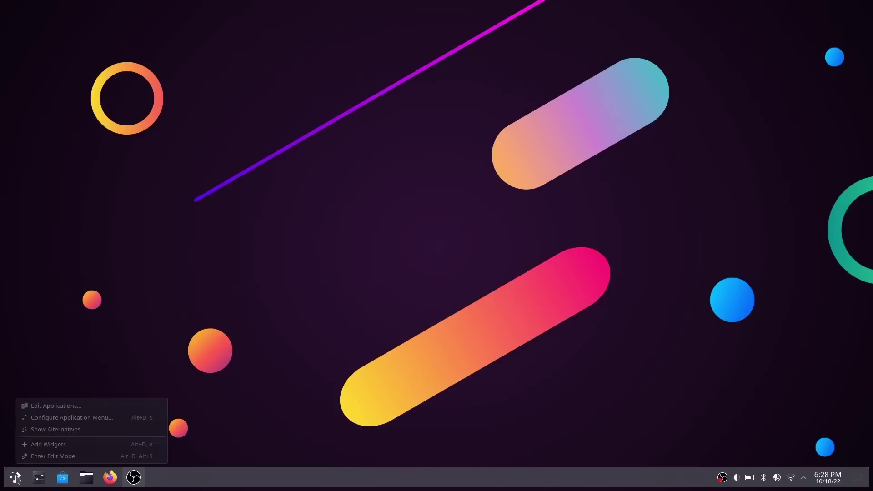
left_click(48, 429)
left_click(64, 367)
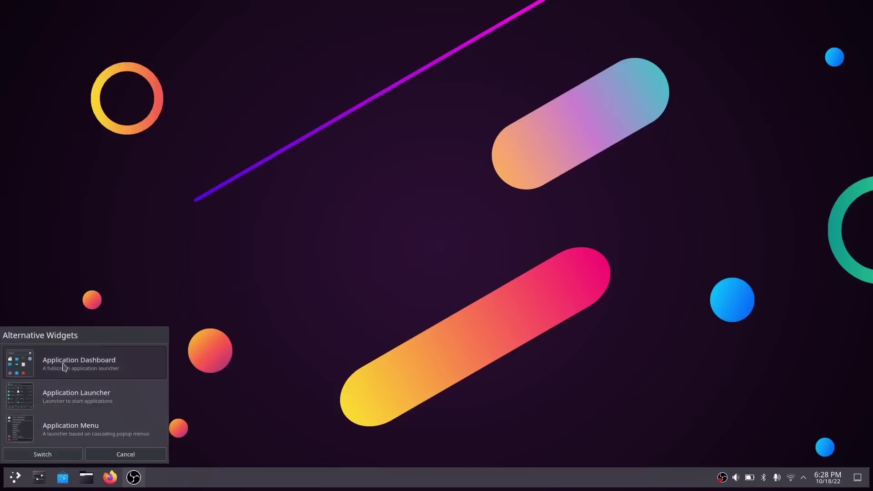
left_click(70, 453)
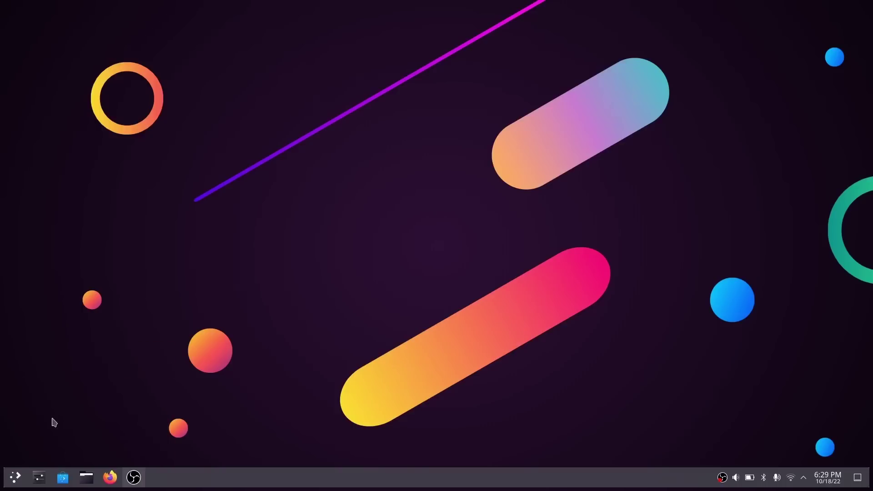
left_click(15, 477)
left_click(16, 476)
In the launcher settings, apply the text label 'Linux'
right_click(15, 485)
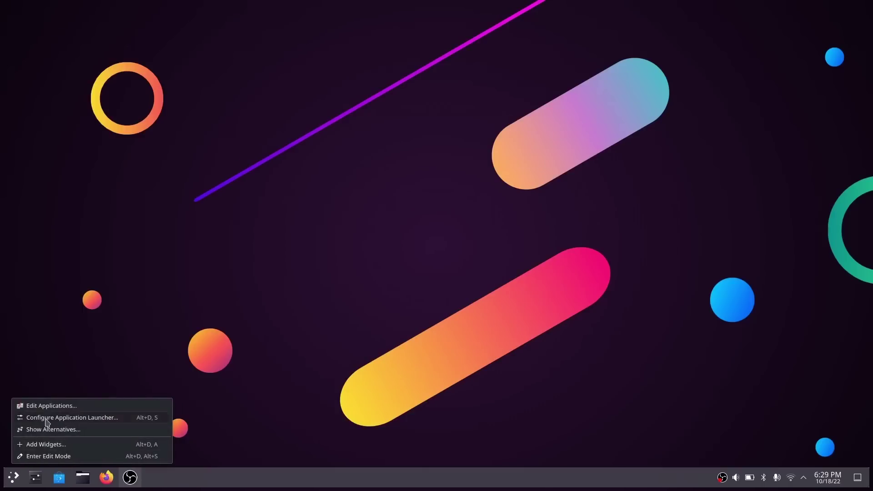
left_click(46, 419)
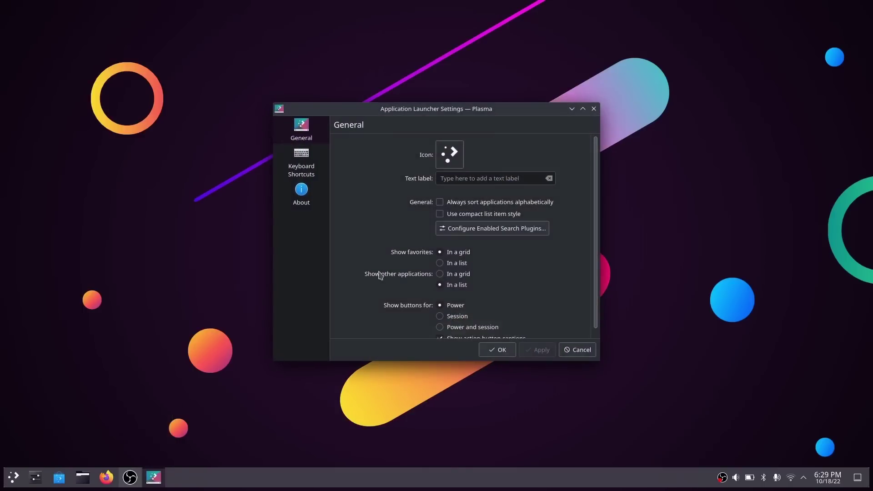
left_click(468, 180)
type("Linux")
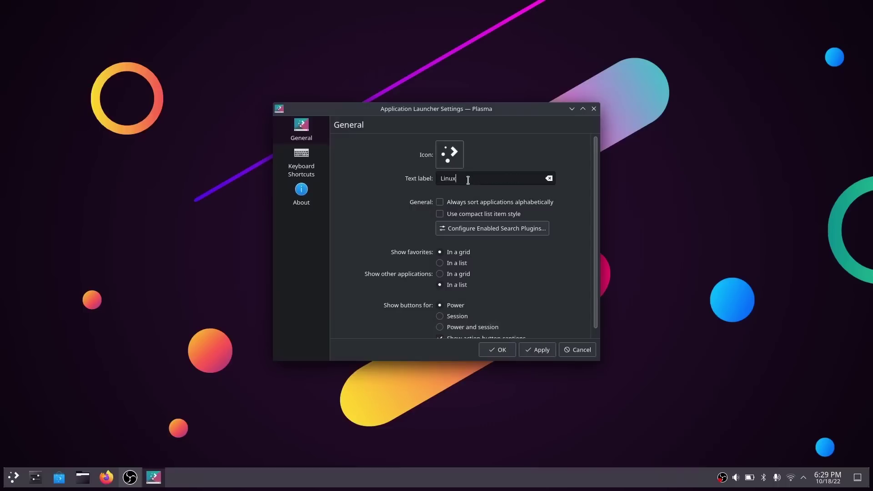
left_click(542, 352)
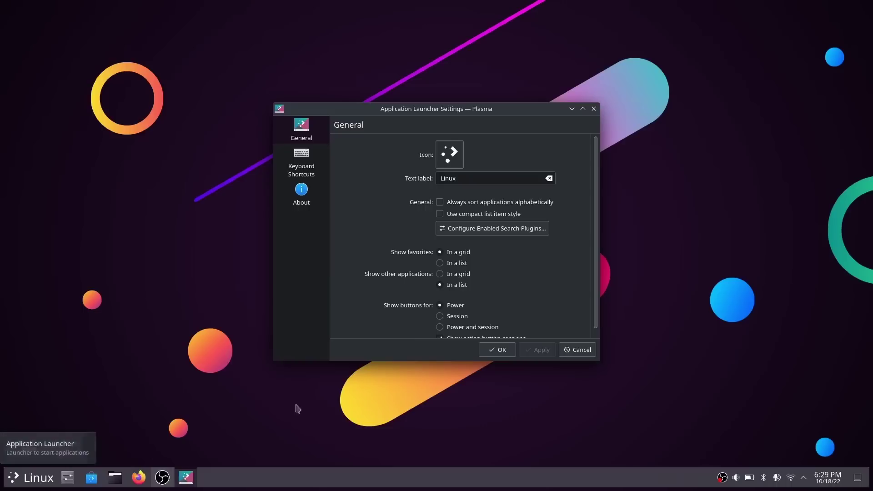
Change the launcher text label to 'Start' and apply it
left_click(549, 179)
type("Start")
left_click(543, 352)
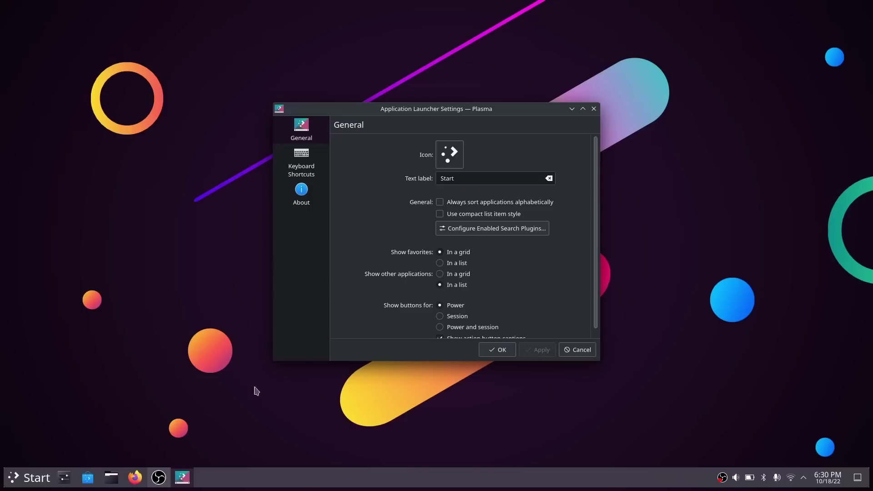
Replace the label with 'eBuzz' and apply it
left_click(549, 179)
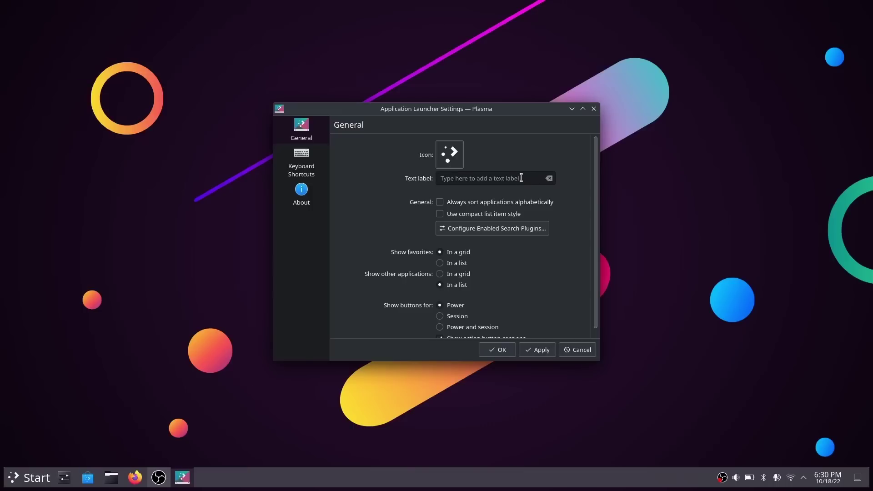
type("eBuzz")
left_click(542, 351)
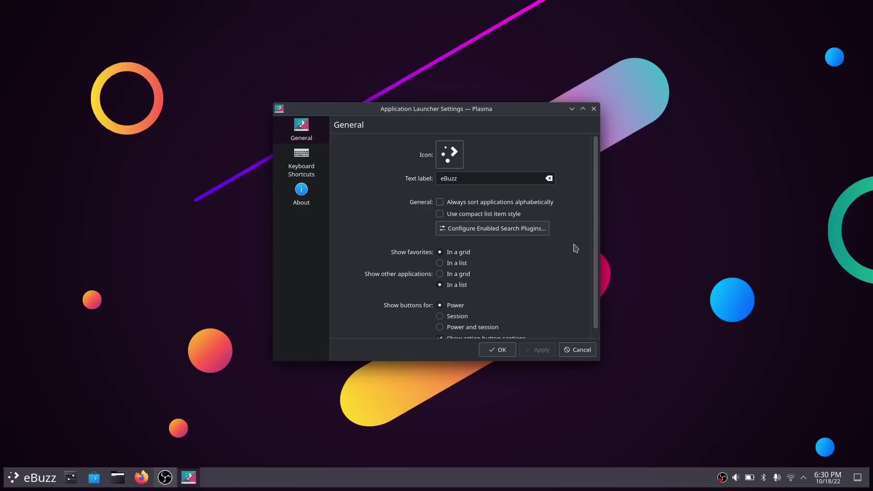
Open the launcher and switch between the All Applications and Favorites views
left_click(11, 482)
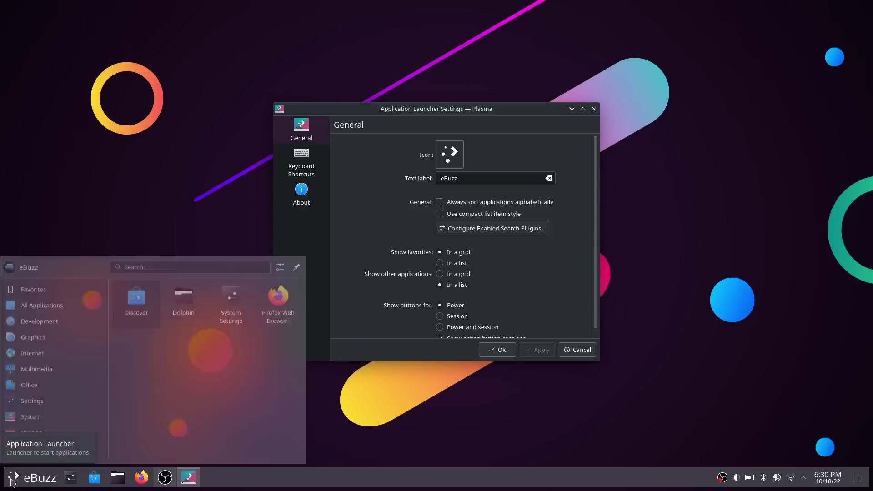
left_click(59, 278)
left_click(62, 258)
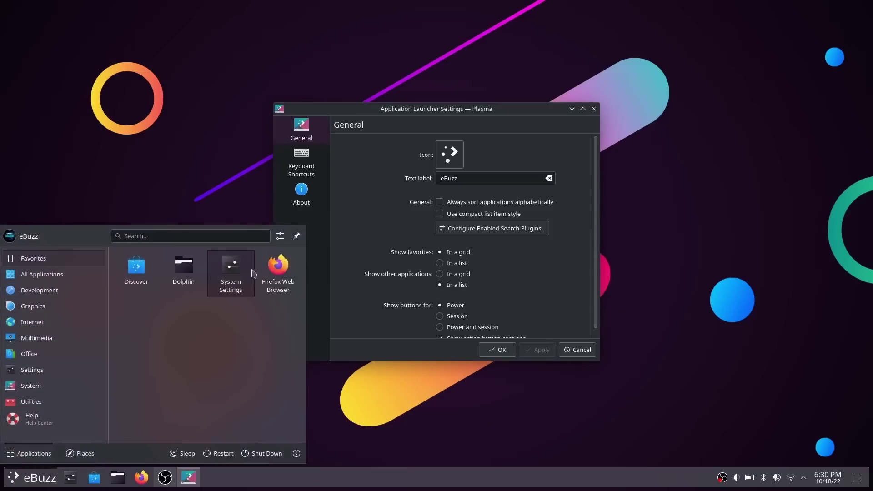
left_click(59, 274)
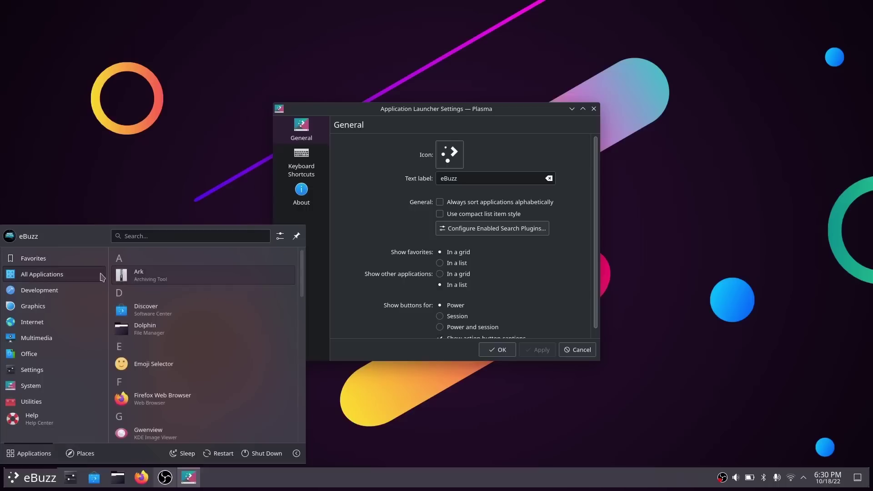
left_click(62, 258)
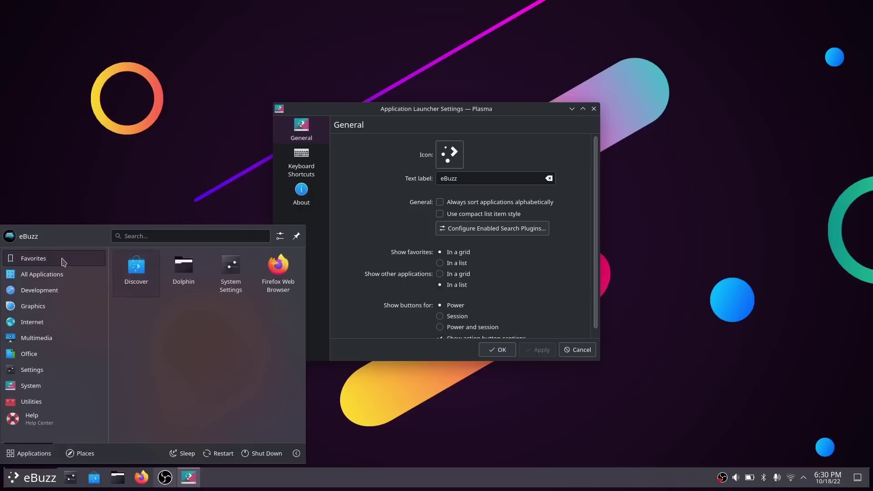
Show favorites 'In a list' with alphabetical sorting, and apply
left_click(440, 263)
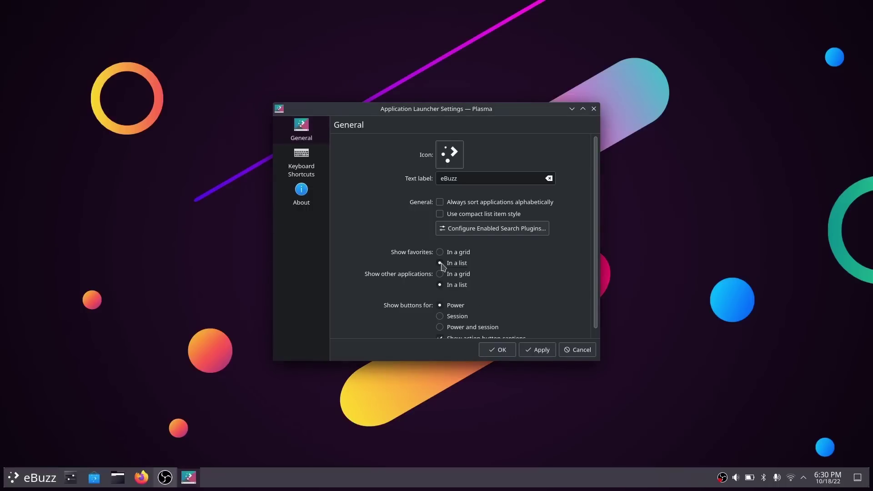
left_click(440, 203)
left_click(537, 350)
Open the launcher to check the new favorites list layout, then close it
left_click(20, 482)
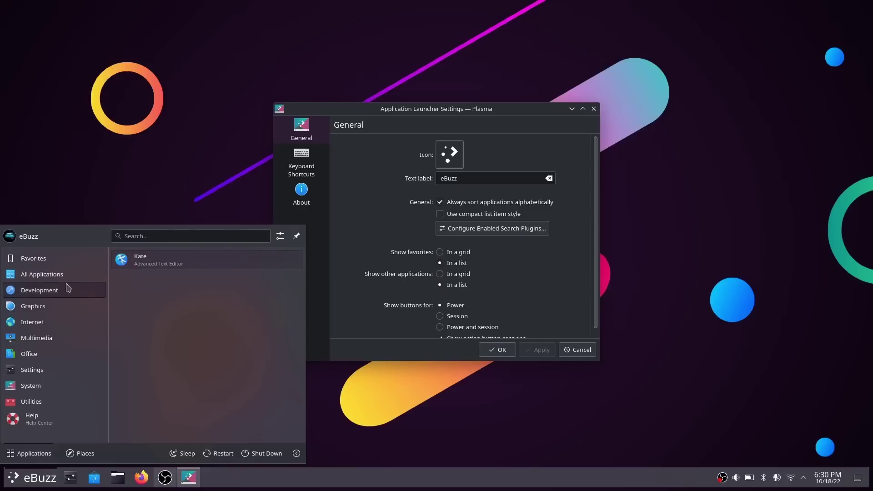
mouse_move(56, 278)
scroll(218, 303, "down", 5)
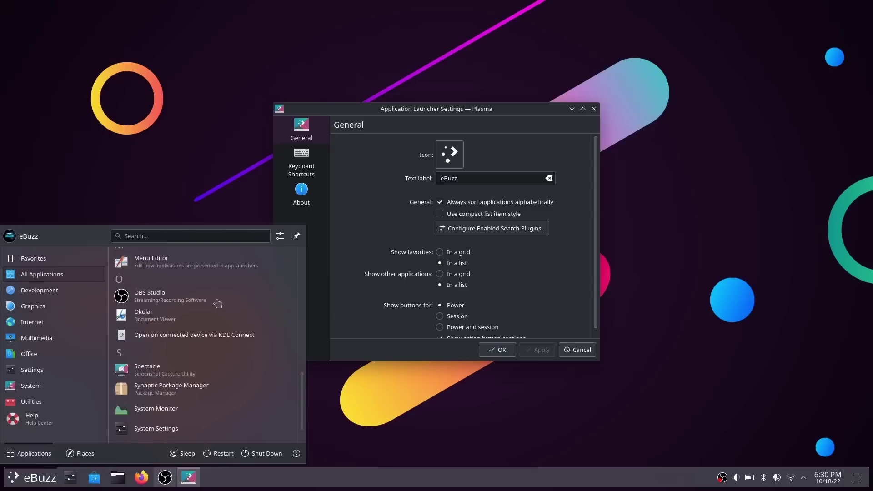
scroll(218, 304, "up", 10)
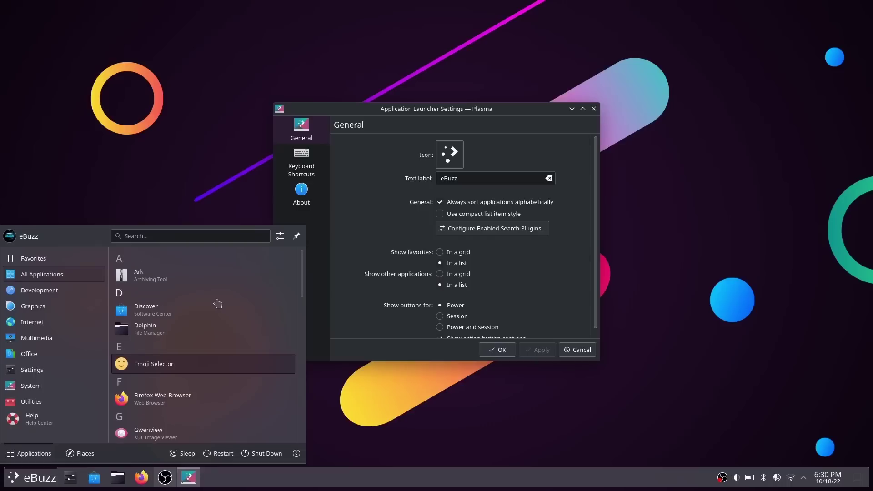
key("Escape")
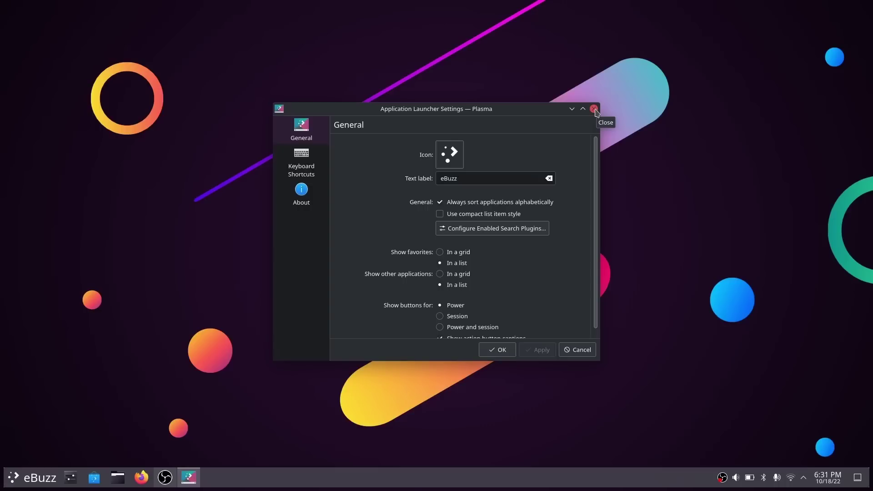
Close the launcher settings dialog, widen the Dolphin window, then close Dolphin
left_click(594, 109)
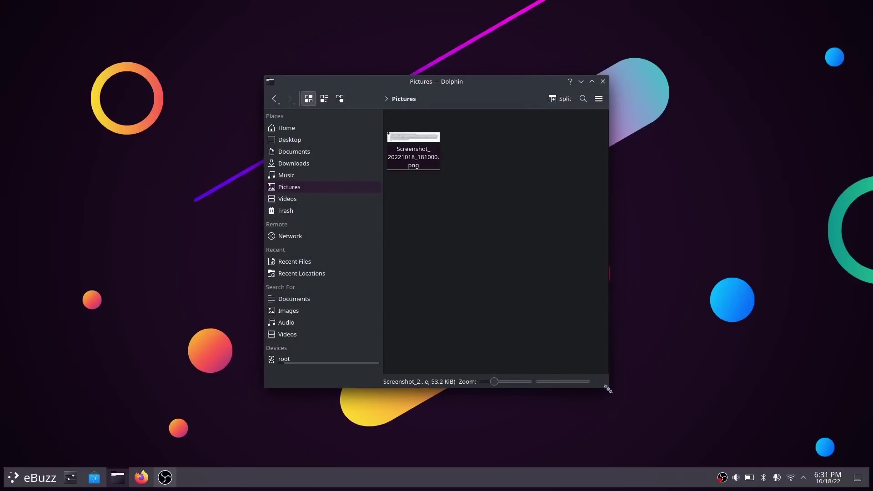
left_click_drag(608, 390, 735, 390)
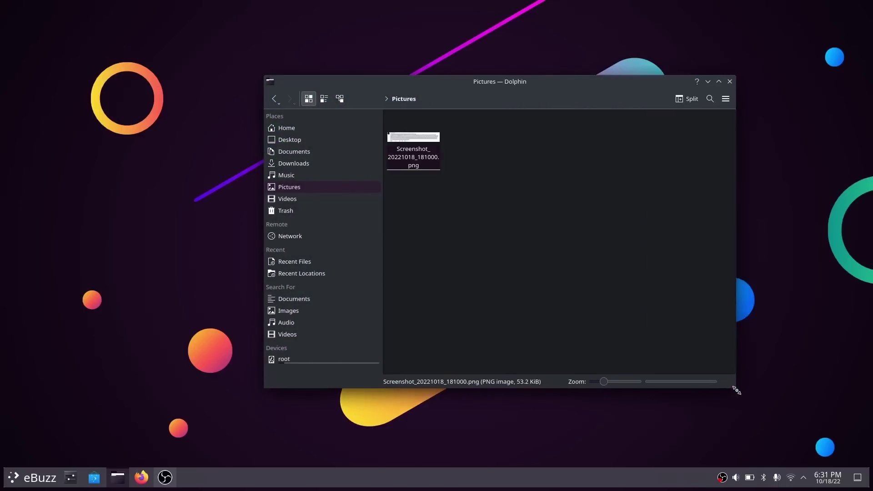
left_click(730, 81)
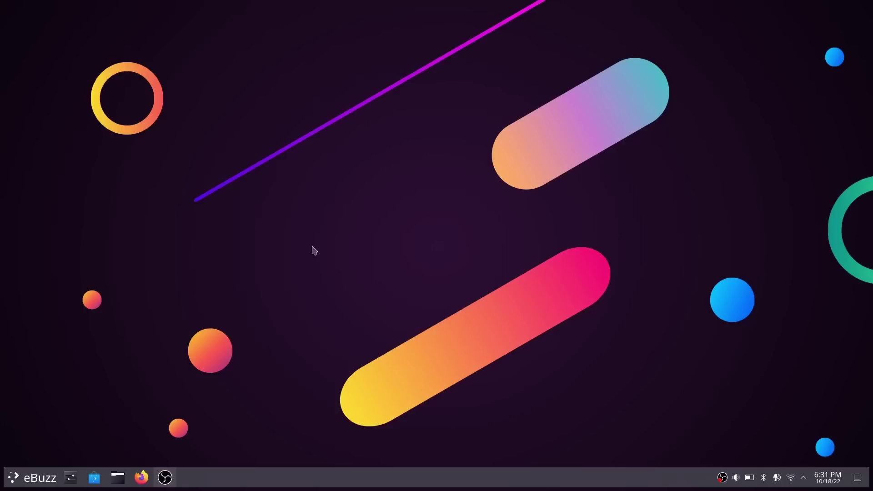
Launch and maximize Discover, then browse its Installed, Settings, About and Updates pages
left_click(95, 477)
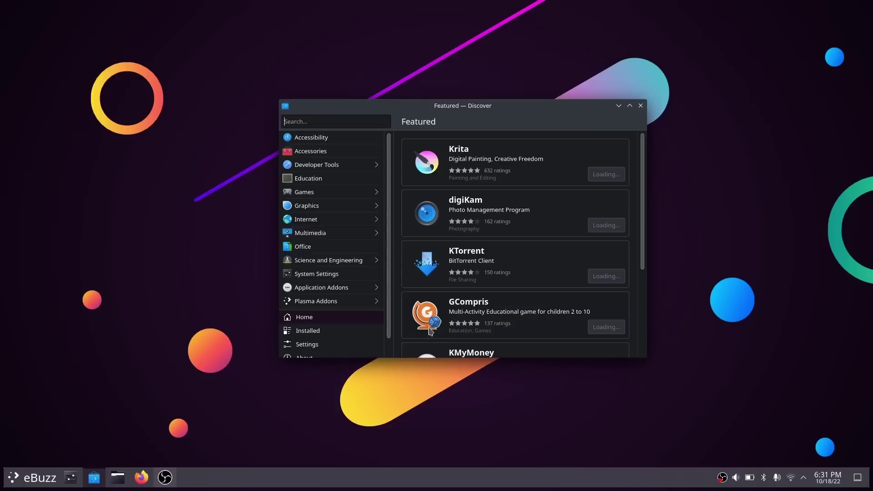
left_click(630, 107)
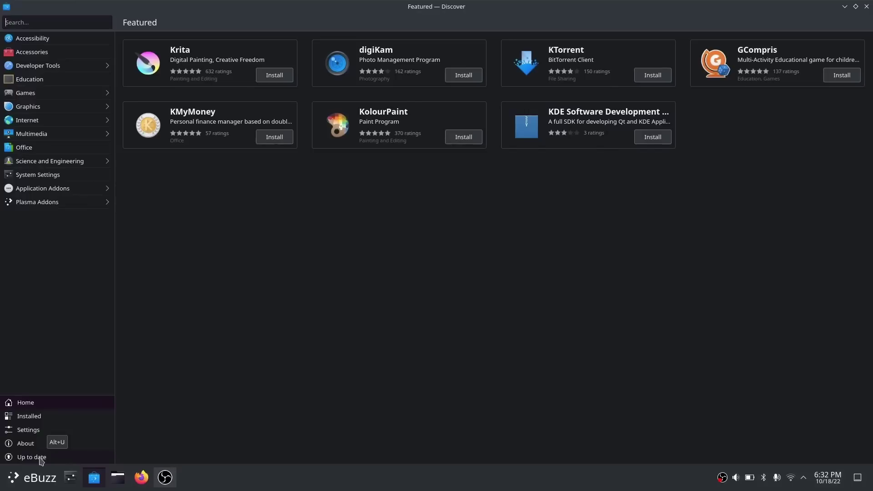
left_click(41, 423)
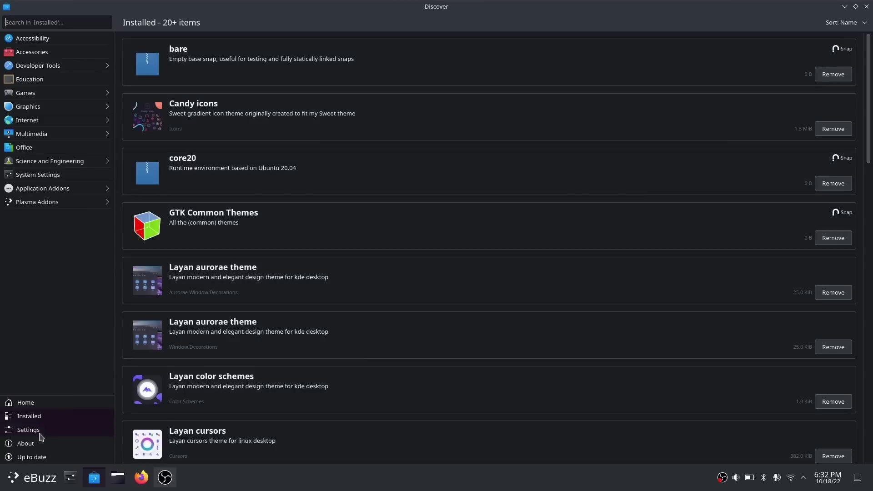
left_click(40, 431)
left_click(41, 445)
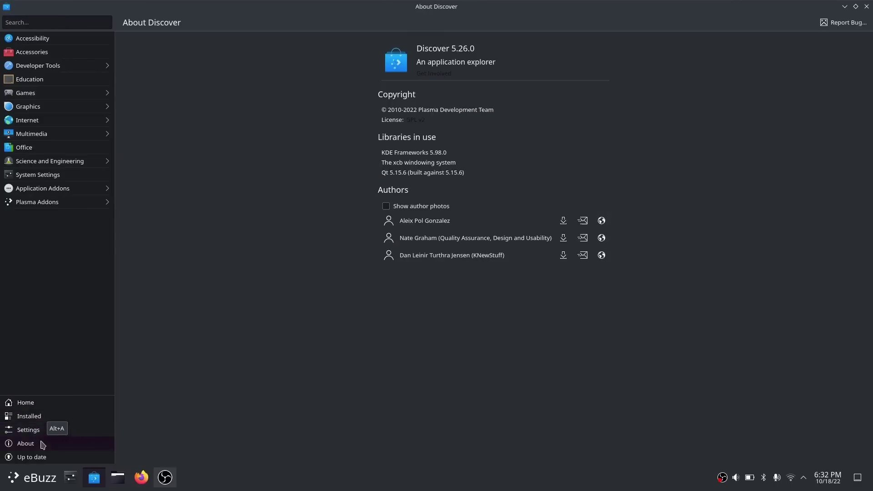
left_click(47, 458)
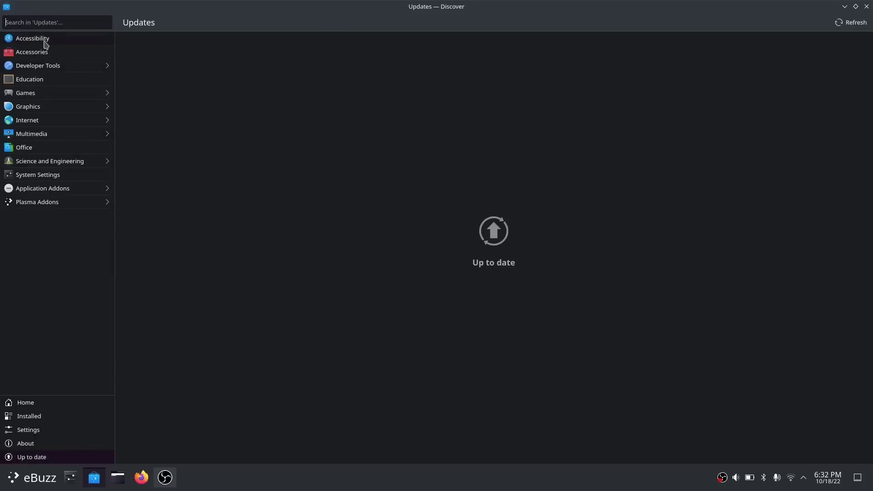
Focus Discover's search field, then close the Discover window
left_click(56, 18)
left_click(867, 6)
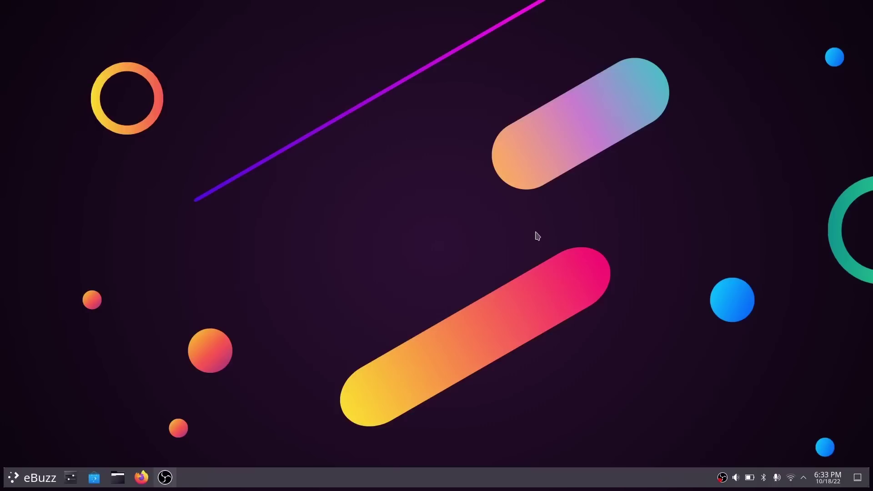
left_click(20, 483)
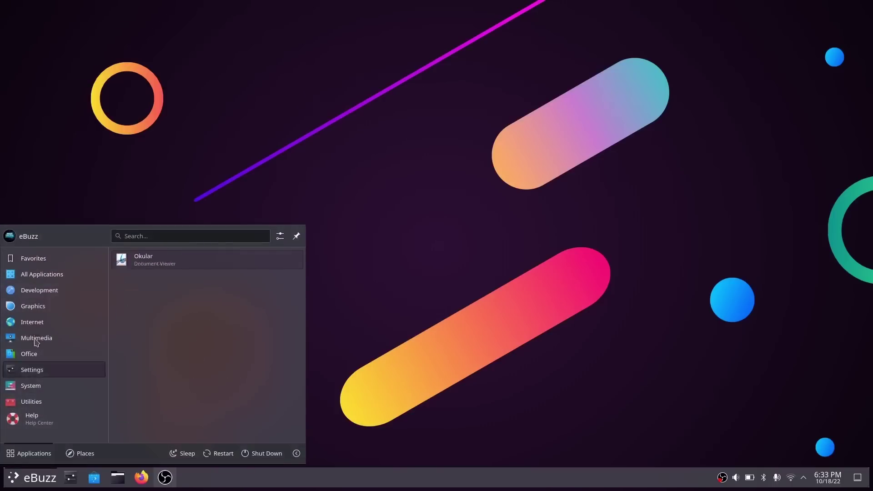
left_click(541, 174)
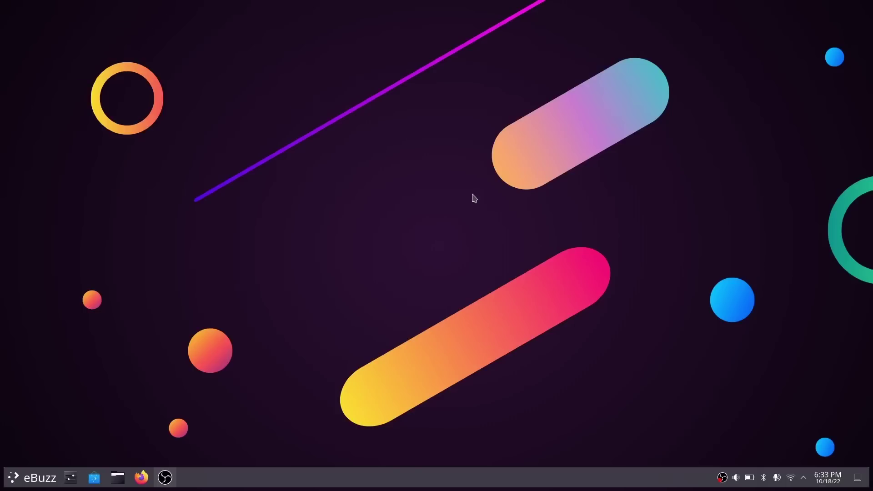
Launch Firefox from the taskbar icon
left_click(141, 477)
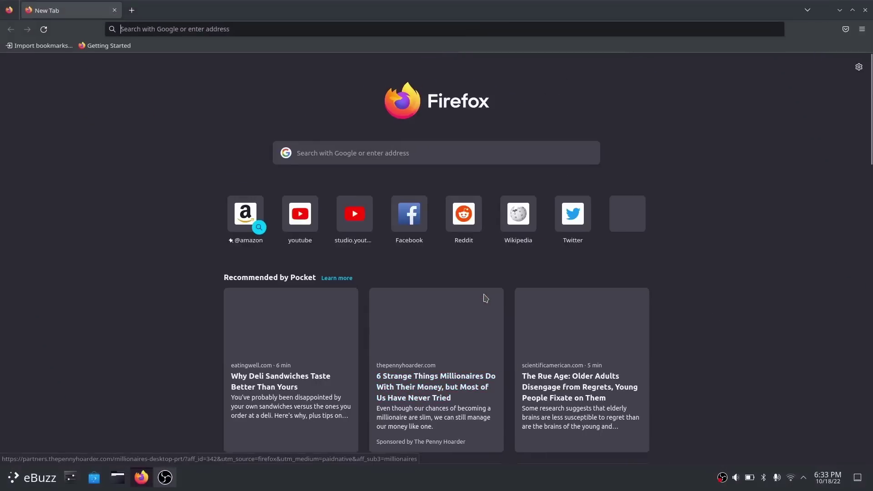